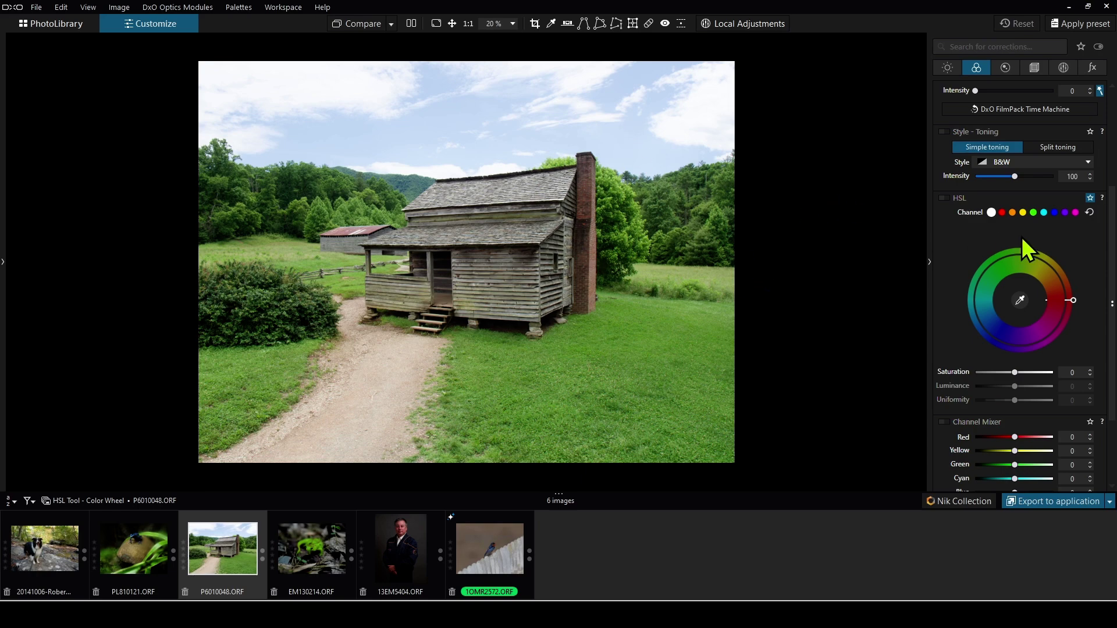
# Step: Set the HSL blue channel to saturation 75 and luminance -94, and the green channel to saturation 20 and luminance -30
pyautogui.click(1054, 212)
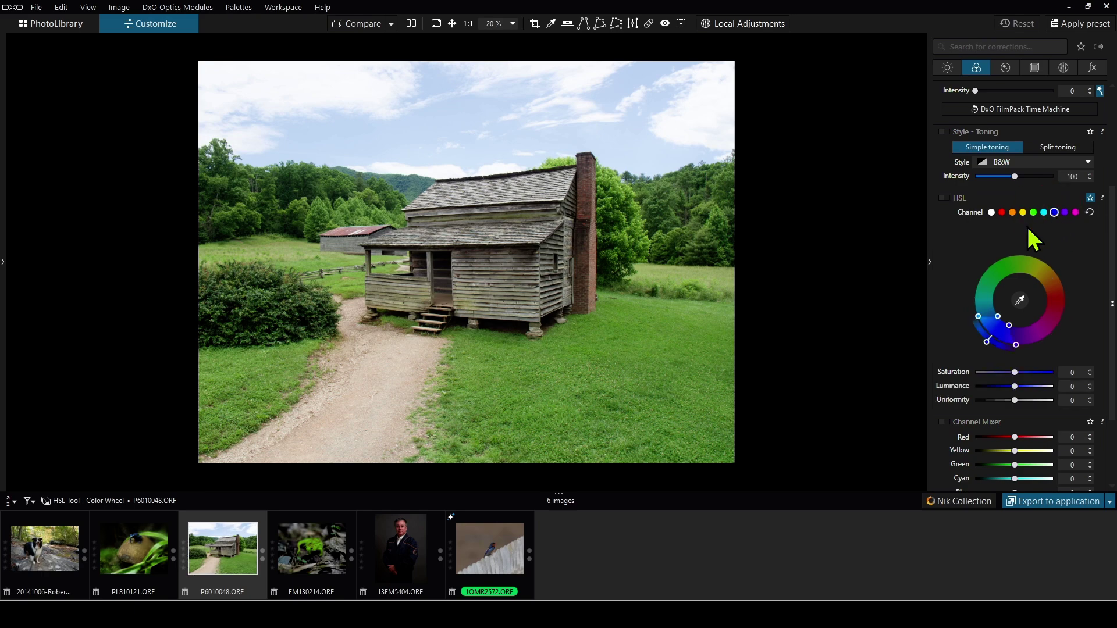
pyautogui.moveTo(1023, 373); pyautogui.dragTo(978, 390)
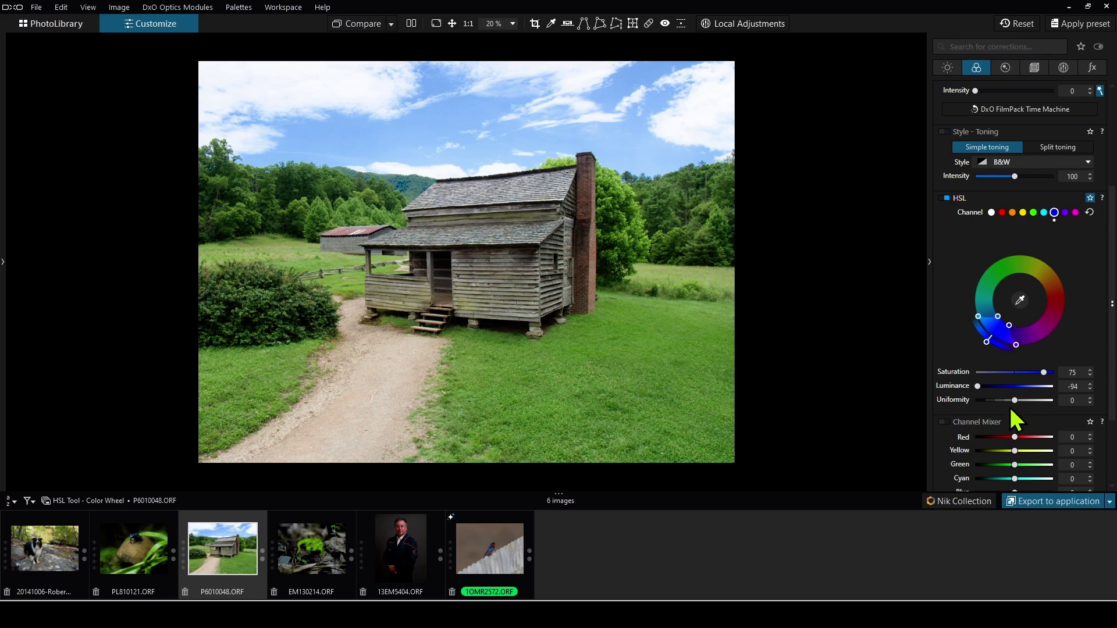
pyautogui.click(1032, 212)
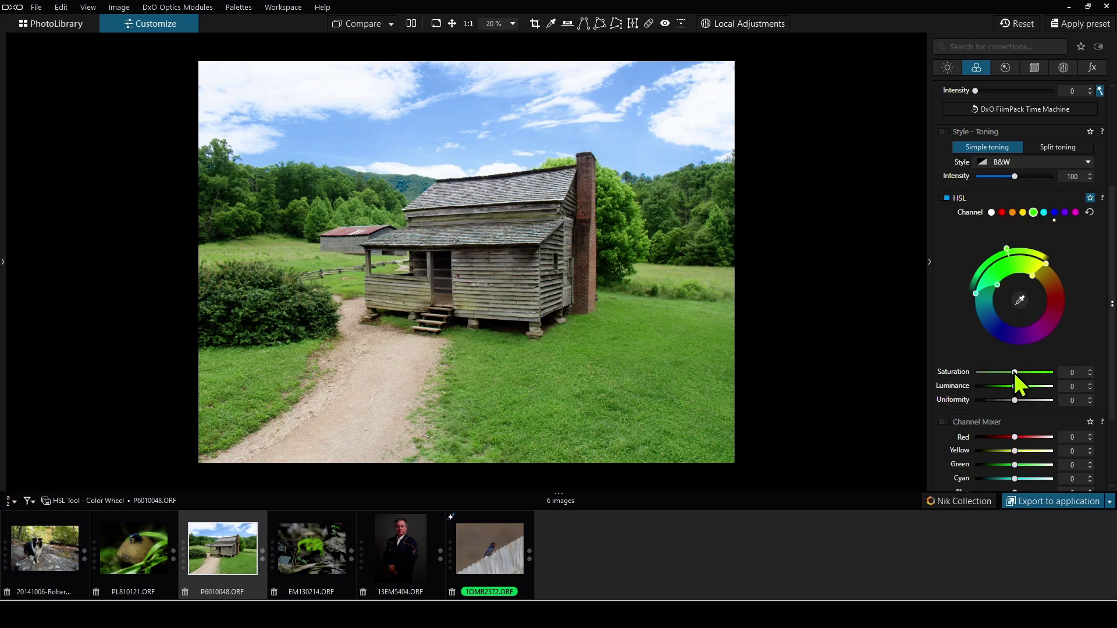
pyautogui.moveTo(1015, 372); pyautogui.dragTo(1002, 391)
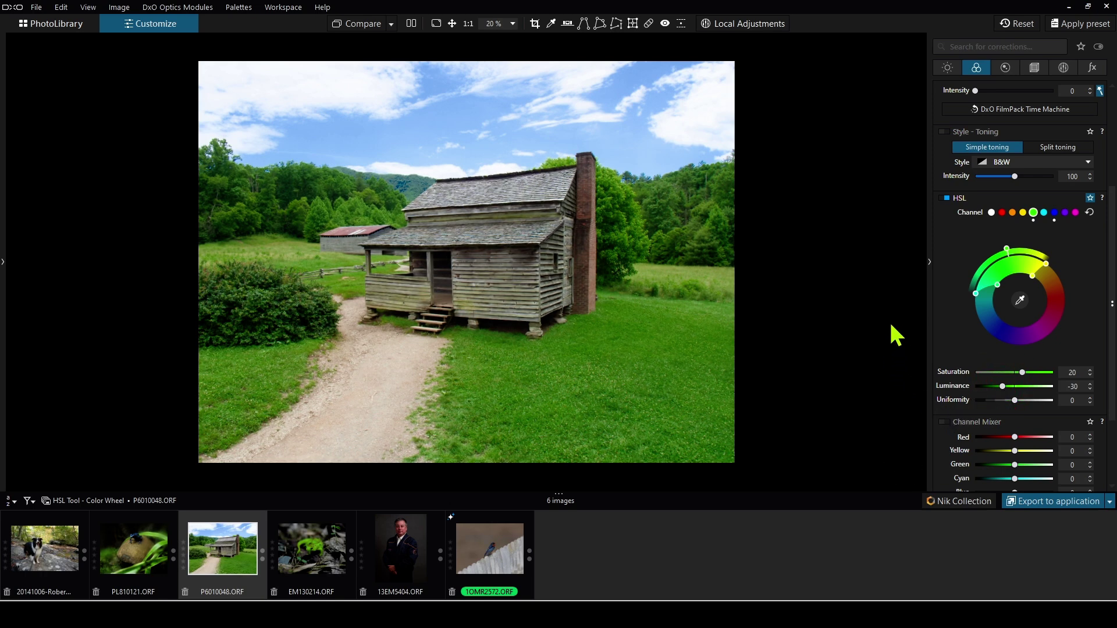
# Step: Set the HSL red channel's saturation to 87 and its luminance to -50
pyautogui.click(1001, 212)
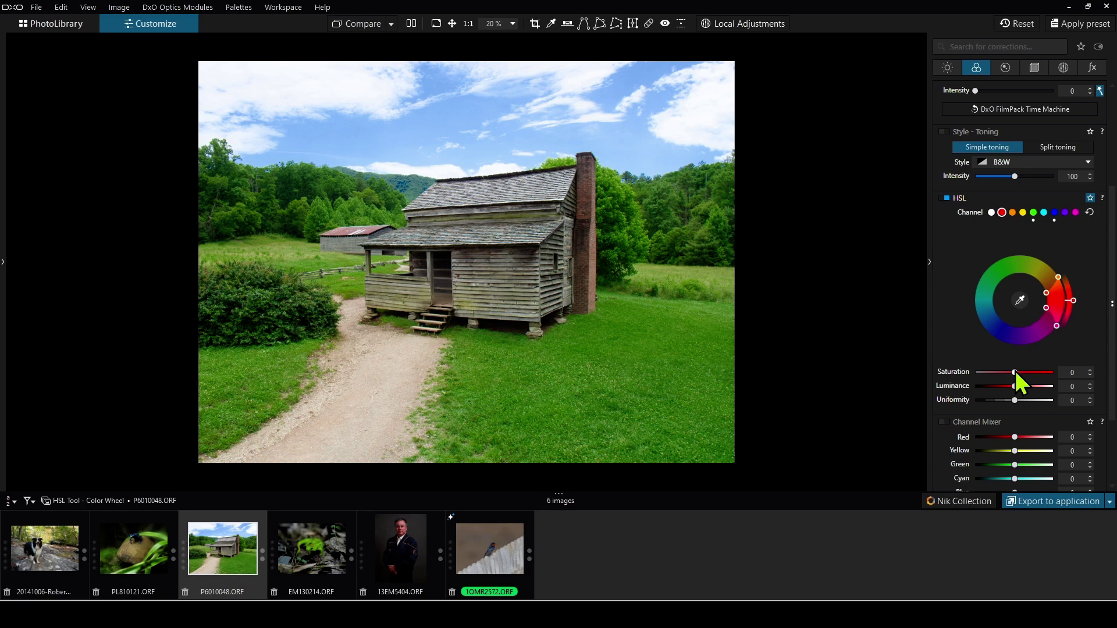
pyautogui.moveTo(1015, 372); pyautogui.dragTo(1049, 375)
pyautogui.moveTo(1013, 389); pyautogui.dragTo(995, 387)
# Step: Show the original and corrected cabin photo side by side and hide the filmstrip to enlarge the viewing area
pyautogui.click(411, 24)
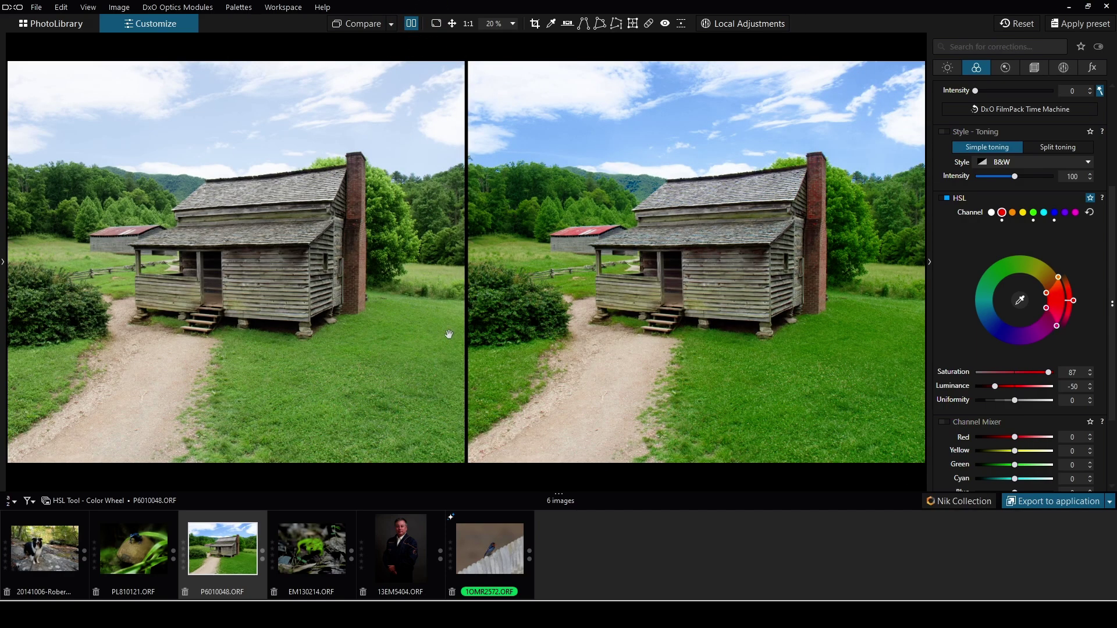
pyautogui.scroll(-1, 442, 333)
pyautogui.scroll(-1, 435, 332)
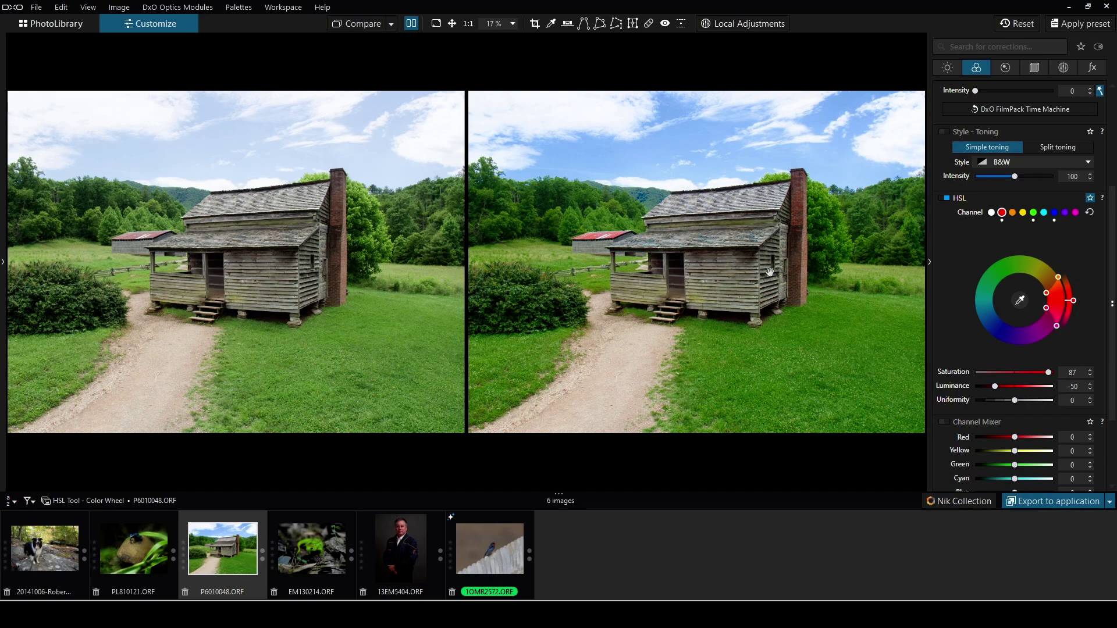
pyautogui.press('F7')
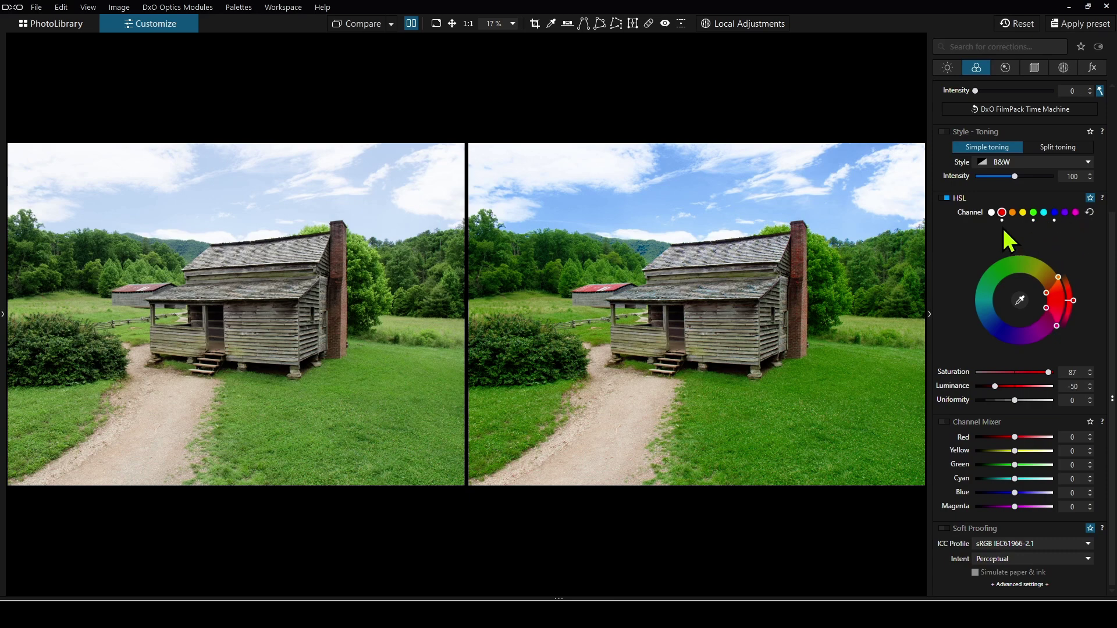
# Step: Raise the HSL blue channel's saturation to 100 and reduce the green channel's saturation to 11
pyautogui.click(1054, 212)
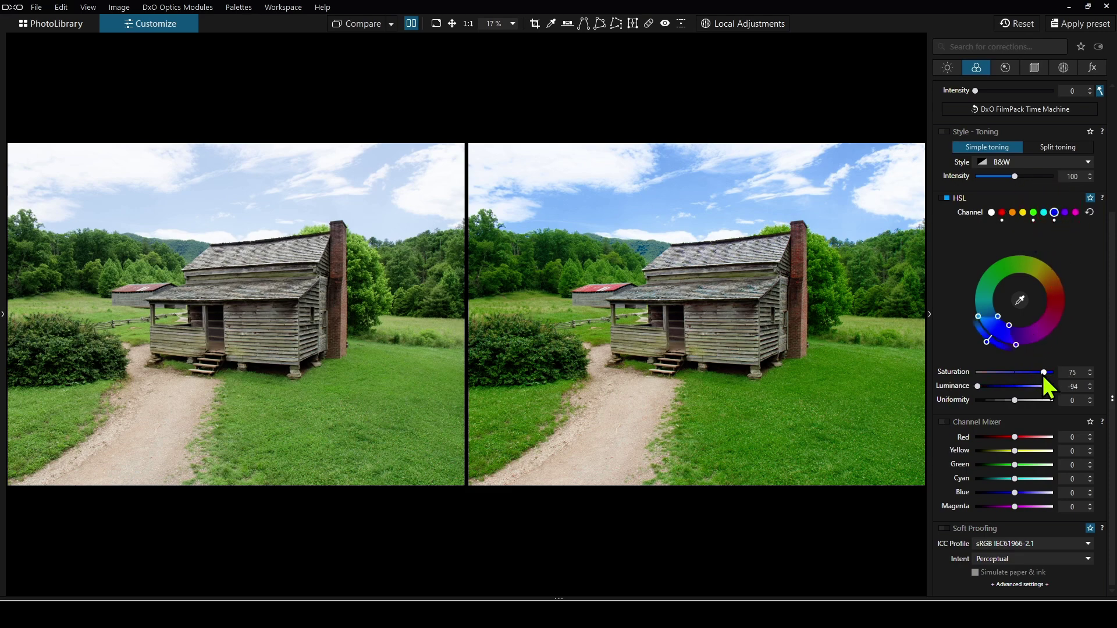
pyautogui.moveTo(1045, 374); pyautogui.dragTo(1055, 372)
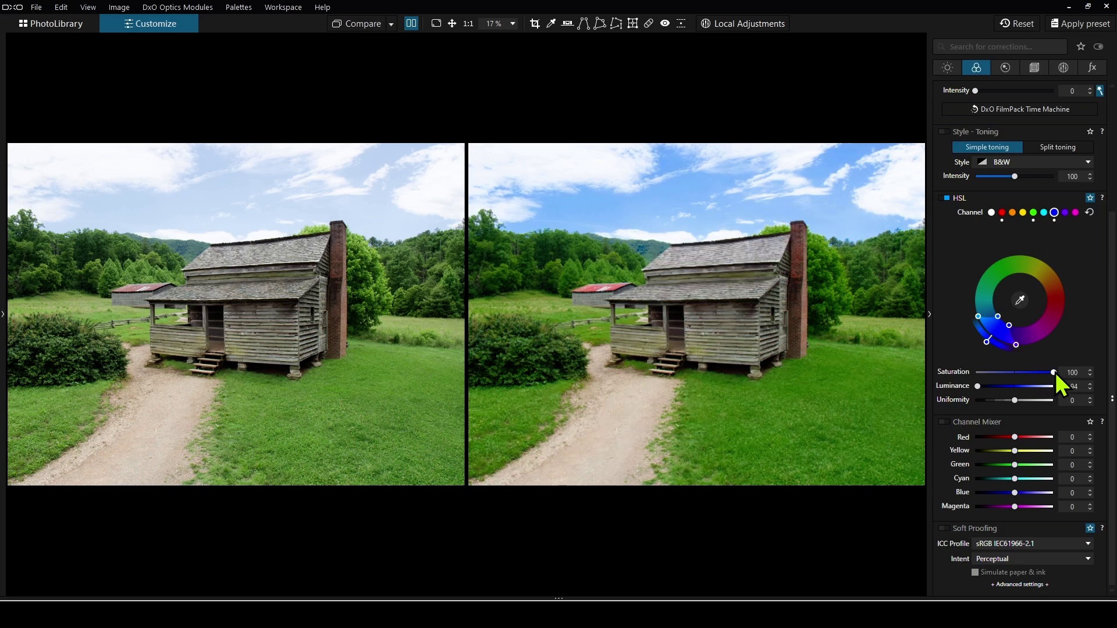
pyautogui.click(1034, 213)
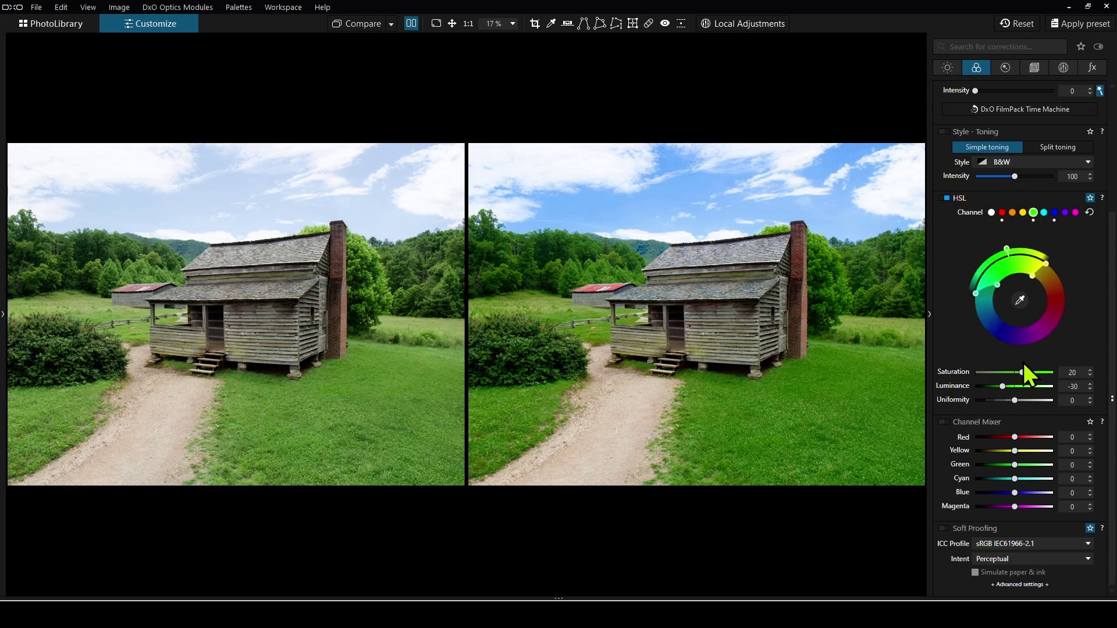
pyautogui.moveTo(1021, 374); pyautogui.dragTo(1018, 374)
# Step: Examine the colour ranges and settings of the red, green and blue channels on the HSL colour wheel
pyautogui.click(1001, 213)
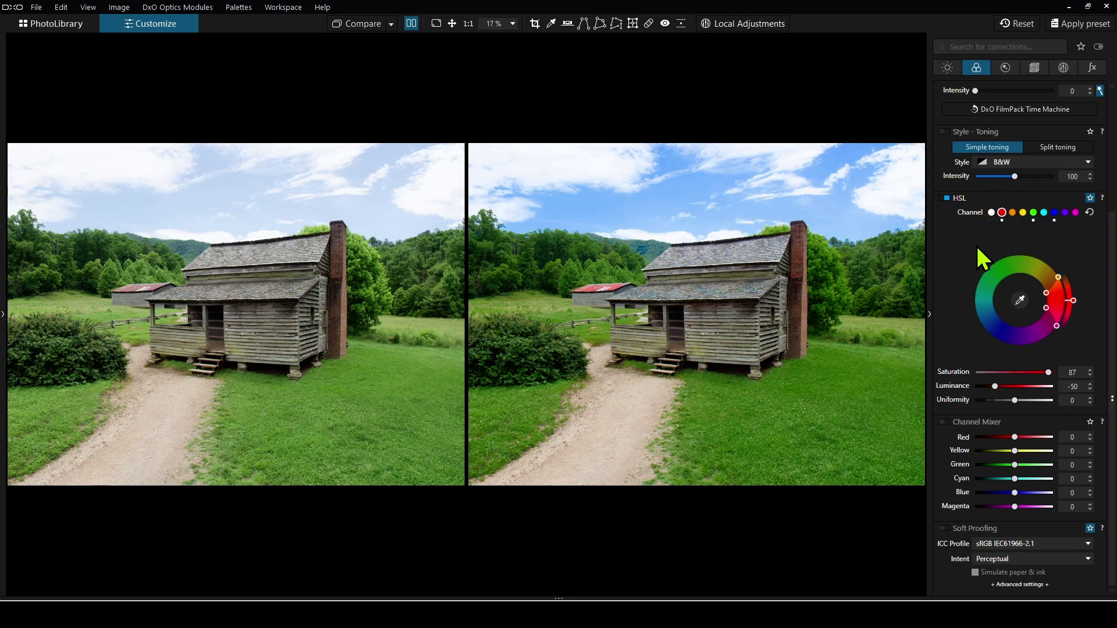
pyautogui.click(1033, 213)
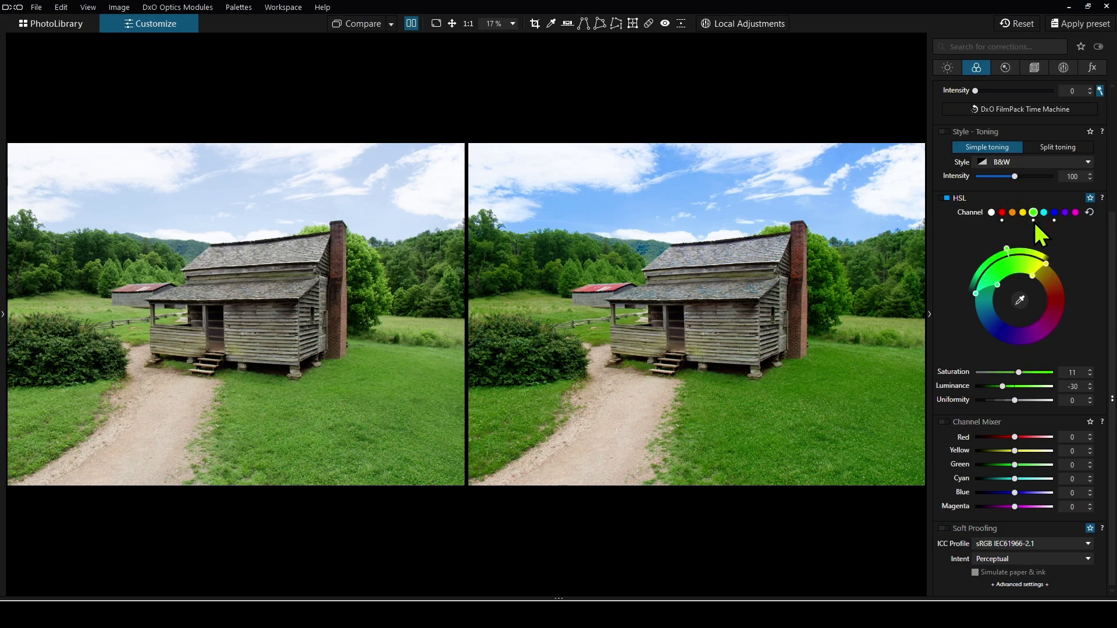
pyautogui.click(1054, 213)
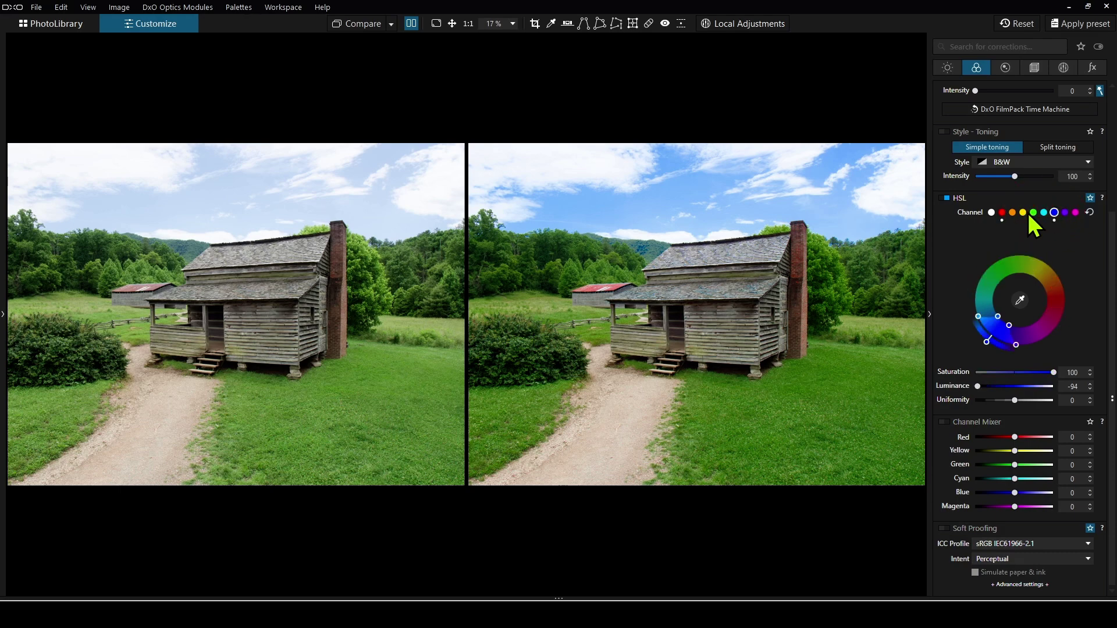
pyautogui.click(1001, 213)
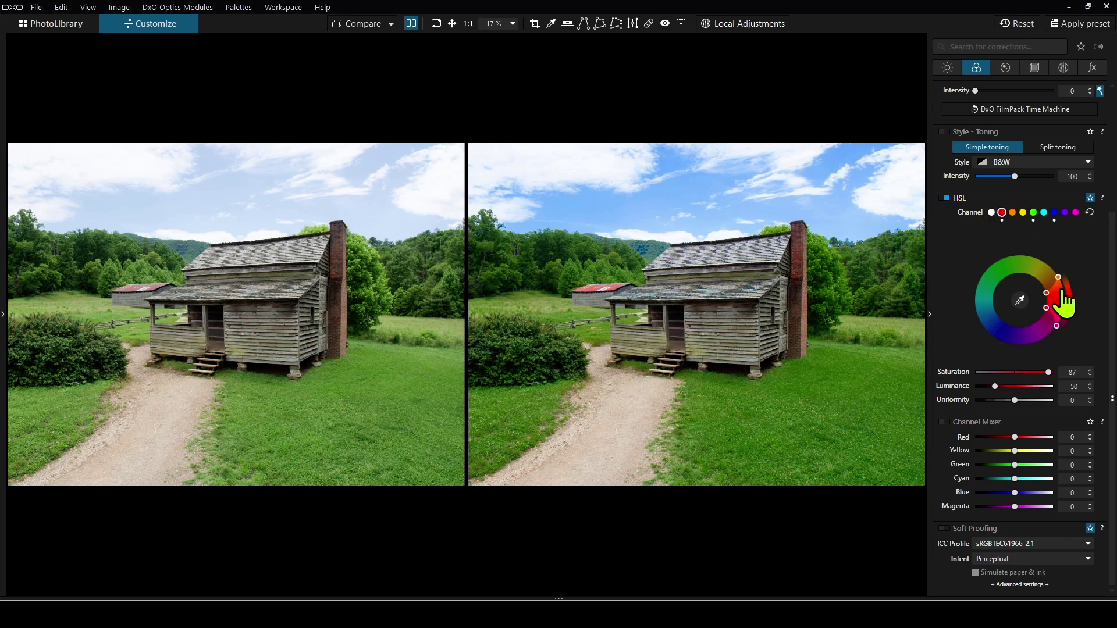
pyautogui.click(1033, 213)
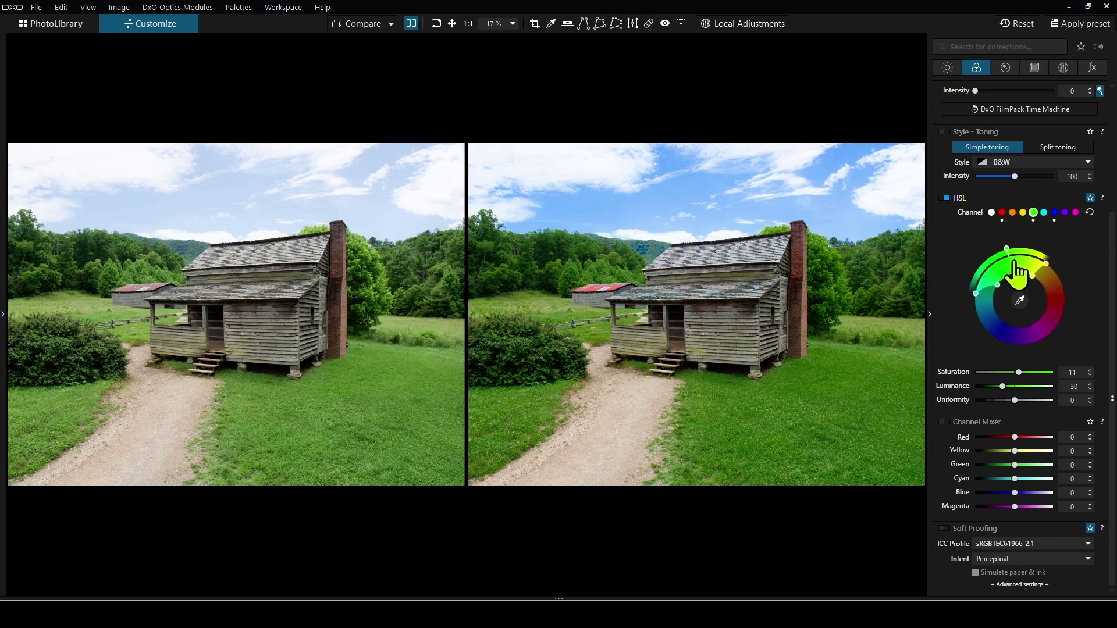
# Step: Preview which parts of the cabin photo fall within the blue channel's selected colour range, toggling the display repeatedly
pyautogui.click(1054, 215)
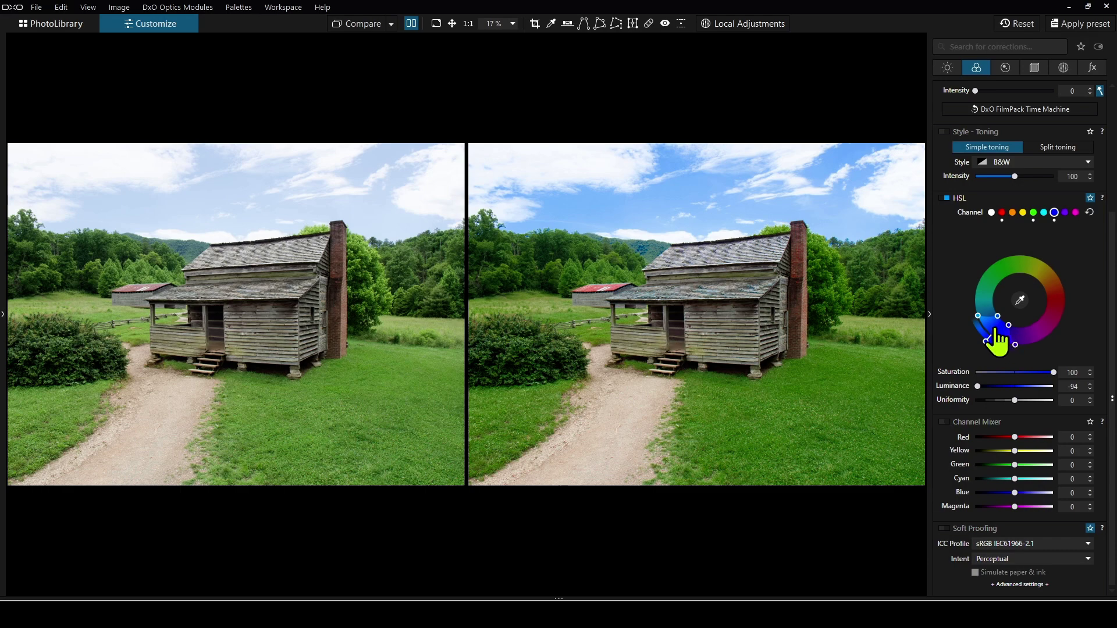
pyautogui.press('ctrl')
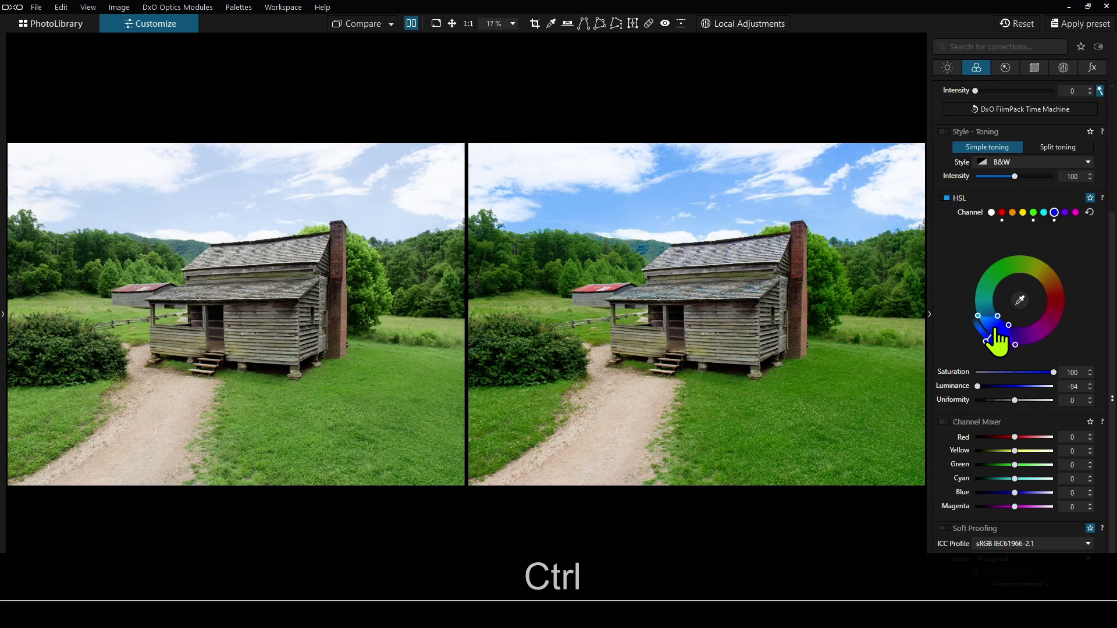
pyautogui.press('ctrl')
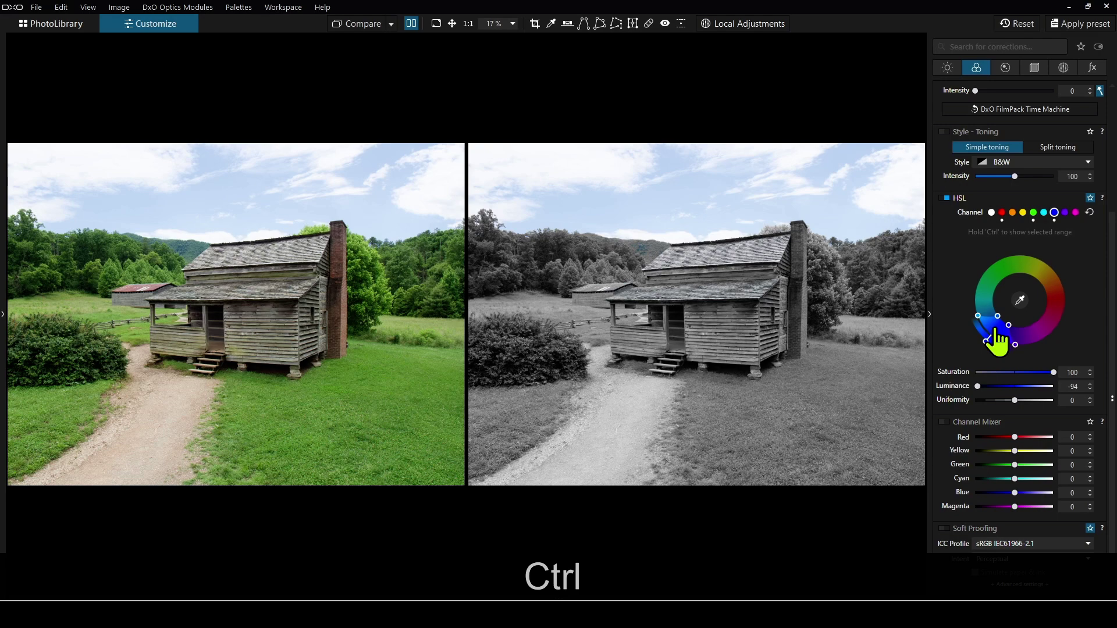
pyautogui.press('ctrl')
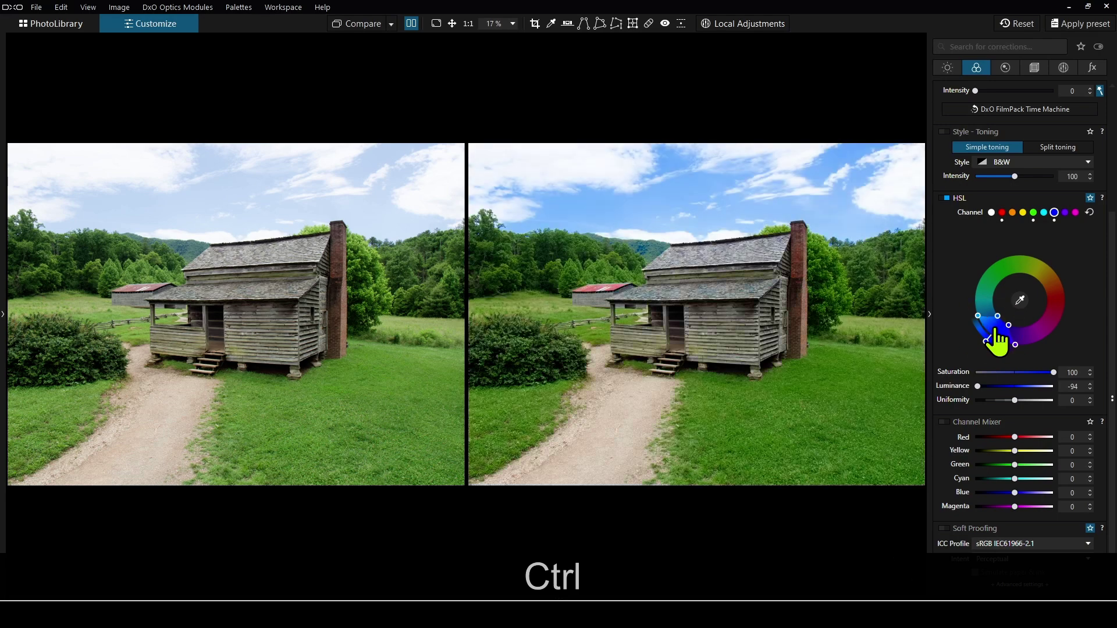
pyautogui.press('ctrl')
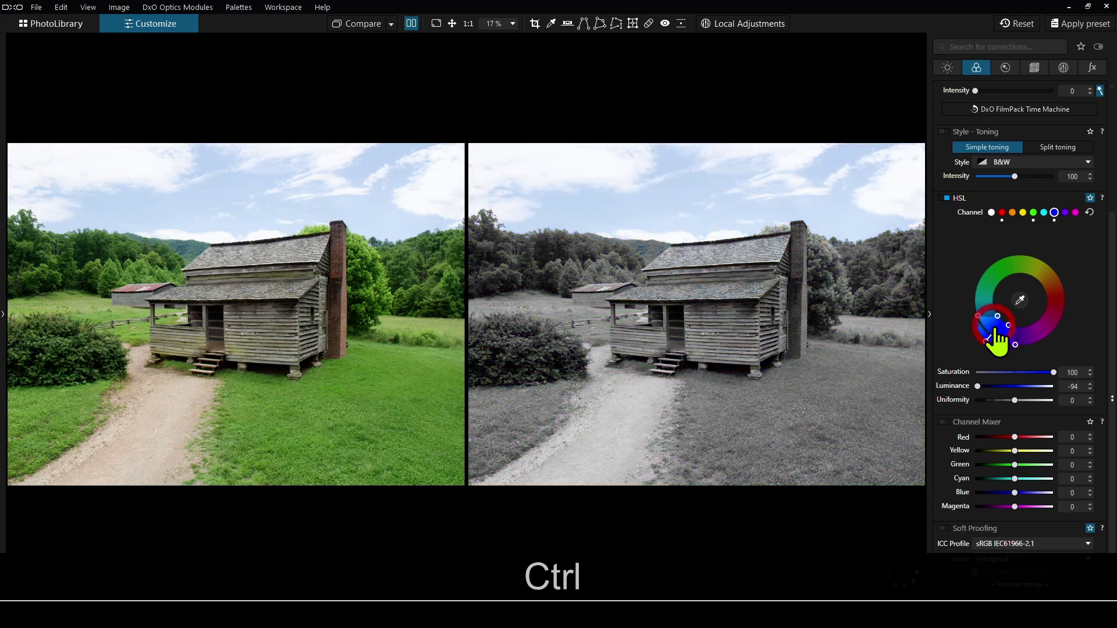
pyautogui.press('ctrl')
pyautogui.press('ctrl')
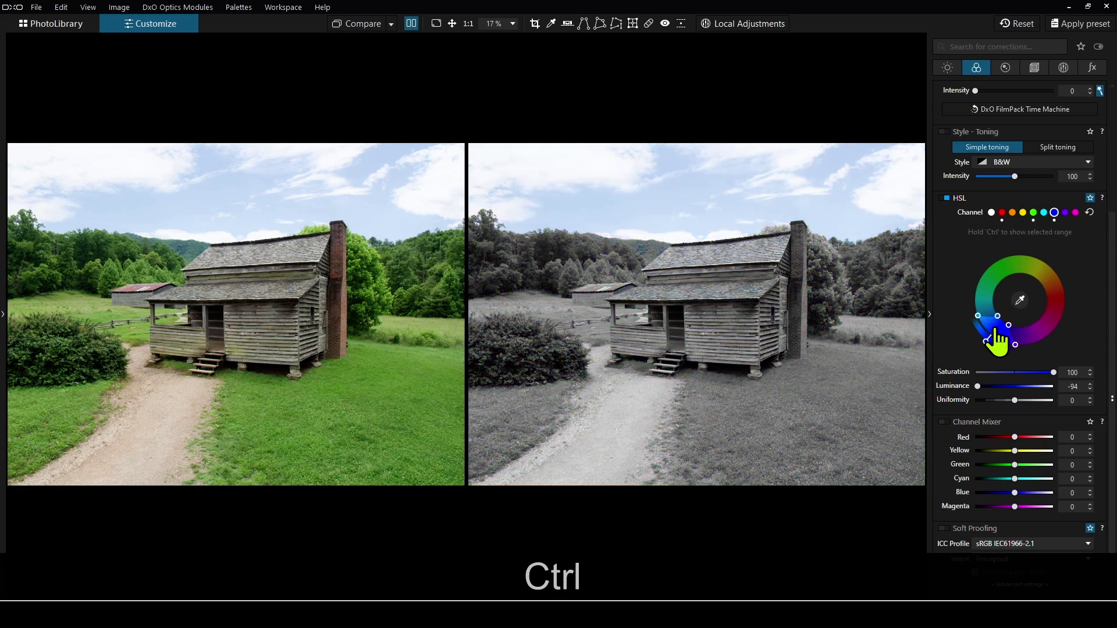
pyautogui.press('ctrl')
pyautogui.press('ctrl')
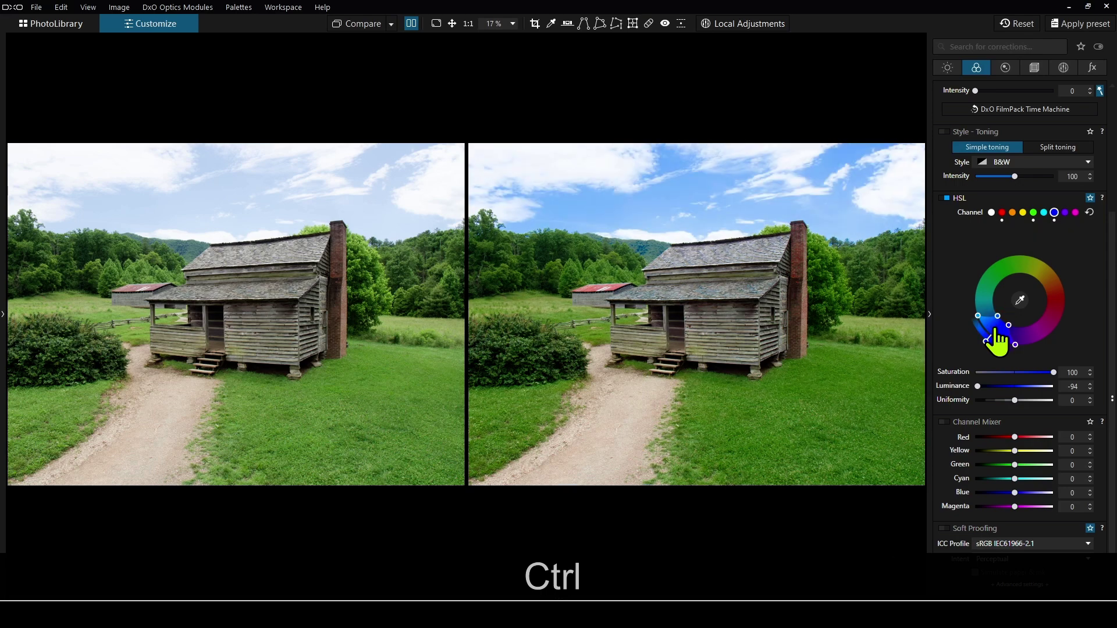
# Step: Preview which parts of the cabin photo fall within the green channel's selected colour range, toggling the display repeatedly
pyautogui.click(1032, 213)
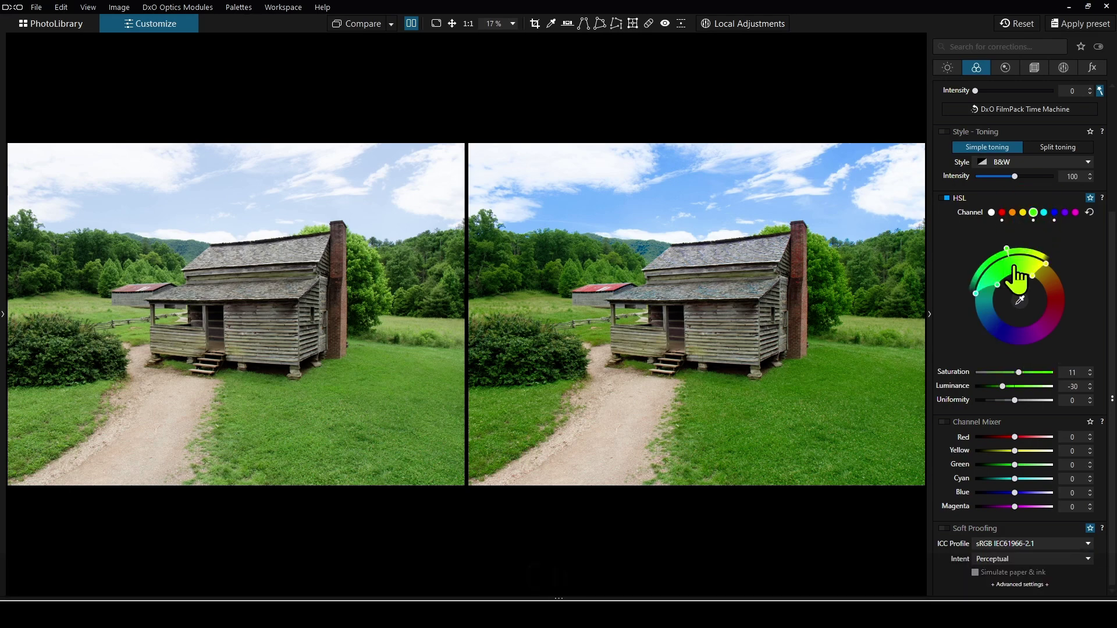
pyautogui.press('ctrl')
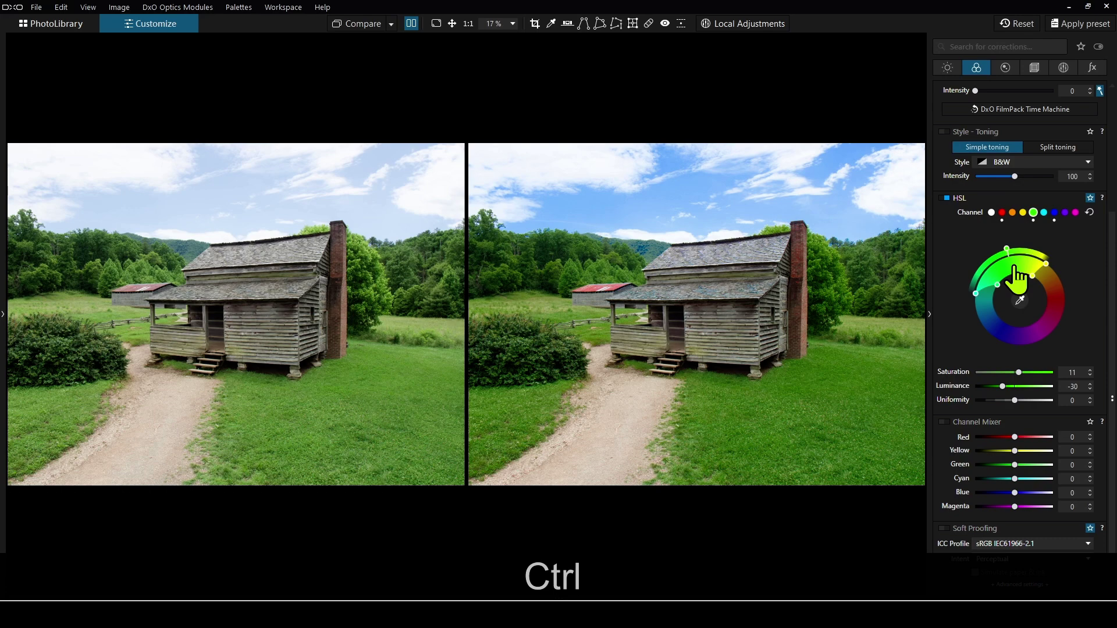
pyautogui.press('ctrl')
pyautogui.press('ctrl')
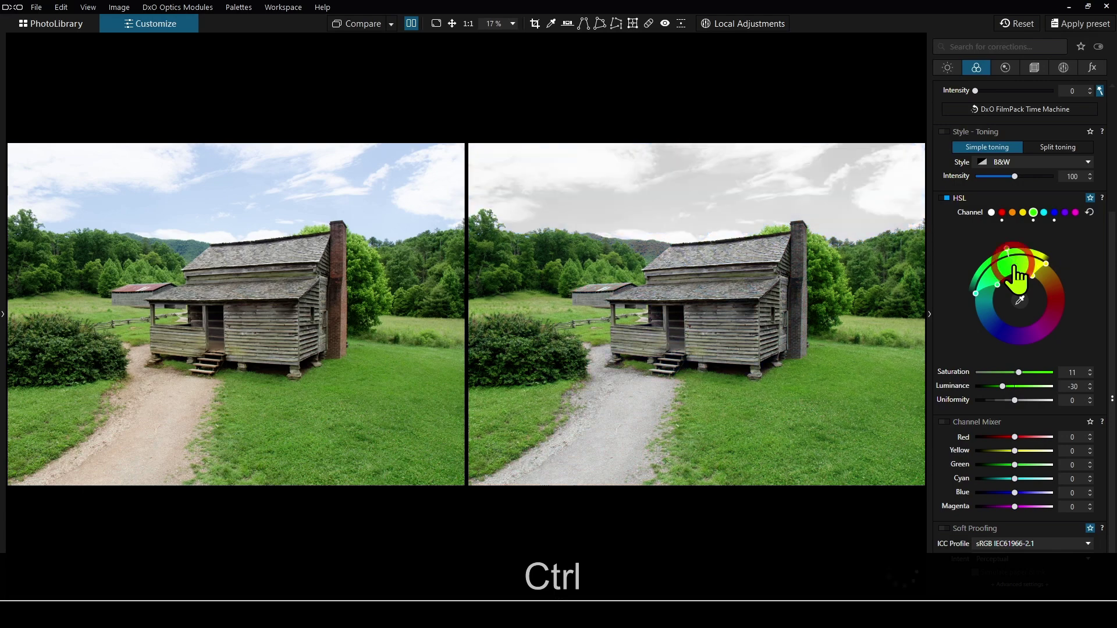
pyautogui.press('ctrl')
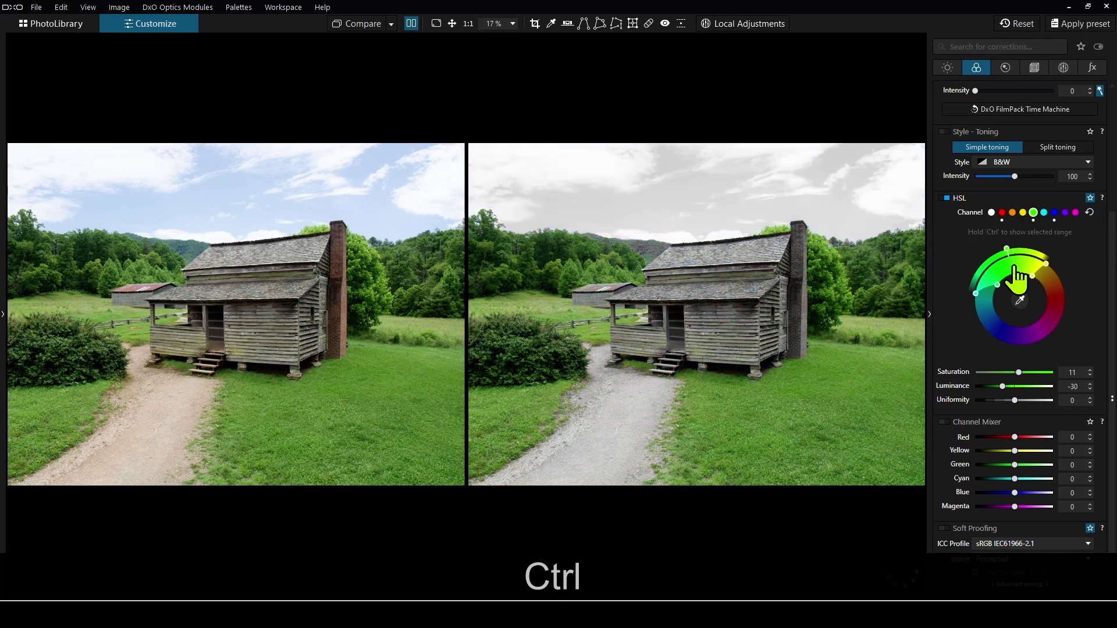
pyautogui.press('ctrl')
pyautogui.press('ctrl')
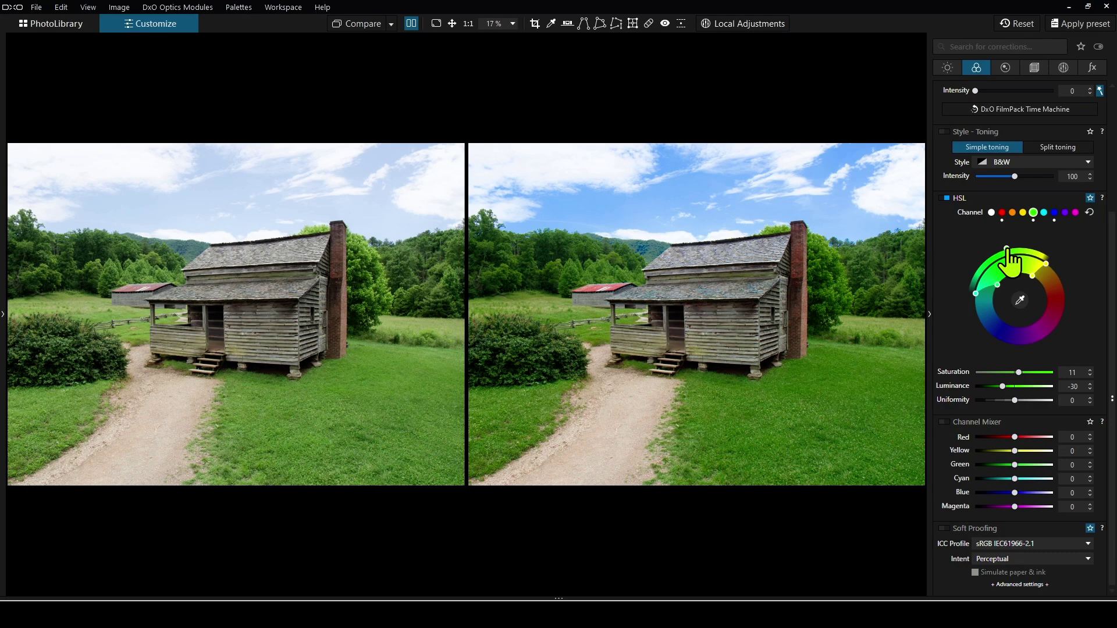
# Step: Try shifting the green channel's hue toward yellow and changing its colour range on the wheel
pyautogui.moveTo(1008, 249)
pyautogui.mouseDown()
pyautogui.moveTo(1044, 253)
pyautogui.moveTo(1013, 247)
pyautogui.mouseUp()
pyautogui.moveTo(1032, 276); pyautogui.dragTo(1005, 291)
pyautogui.hotkey('ctrl', 'z')
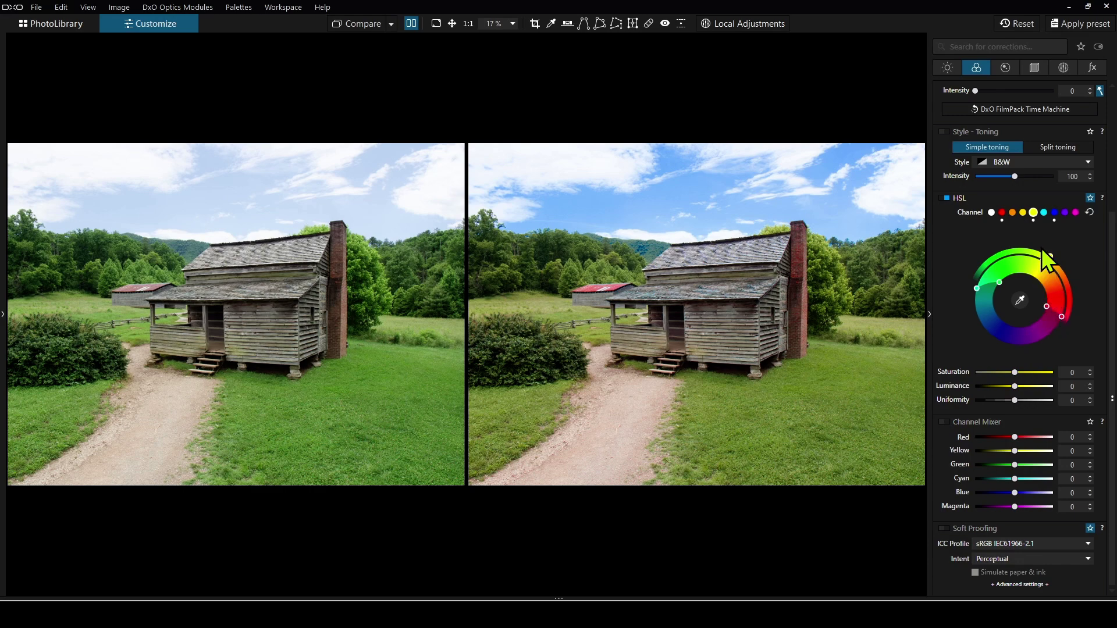
# Step: Reset the green channel, set its saturation to 20 and luminance to -17, and shift its hue slightly toward yellow
pyautogui.click(1033, 213)
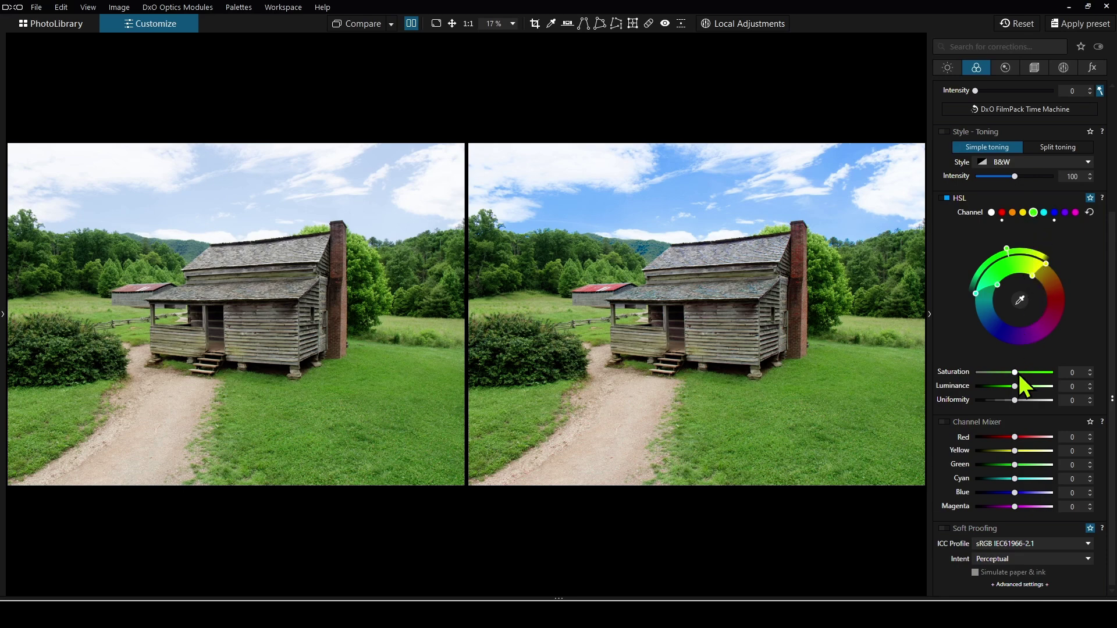
pyautogui.moveTo(1015, 372); pyautogui.dragTo(1007, 386)
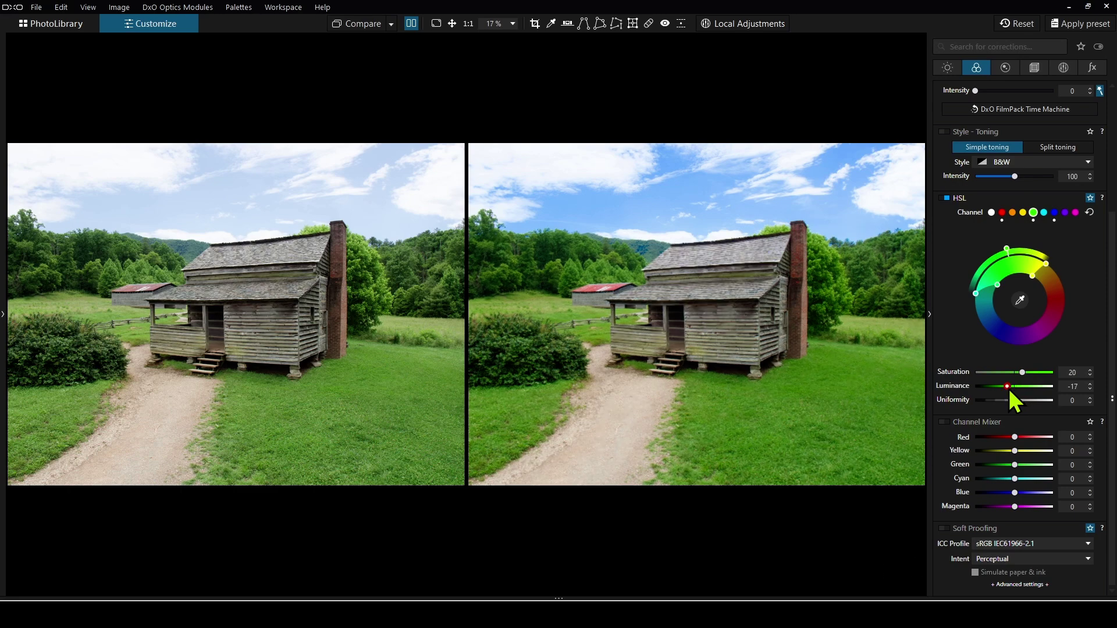
pyautogui.moveTo(1015, 269); pyautogui.dragTo(1018, 261)
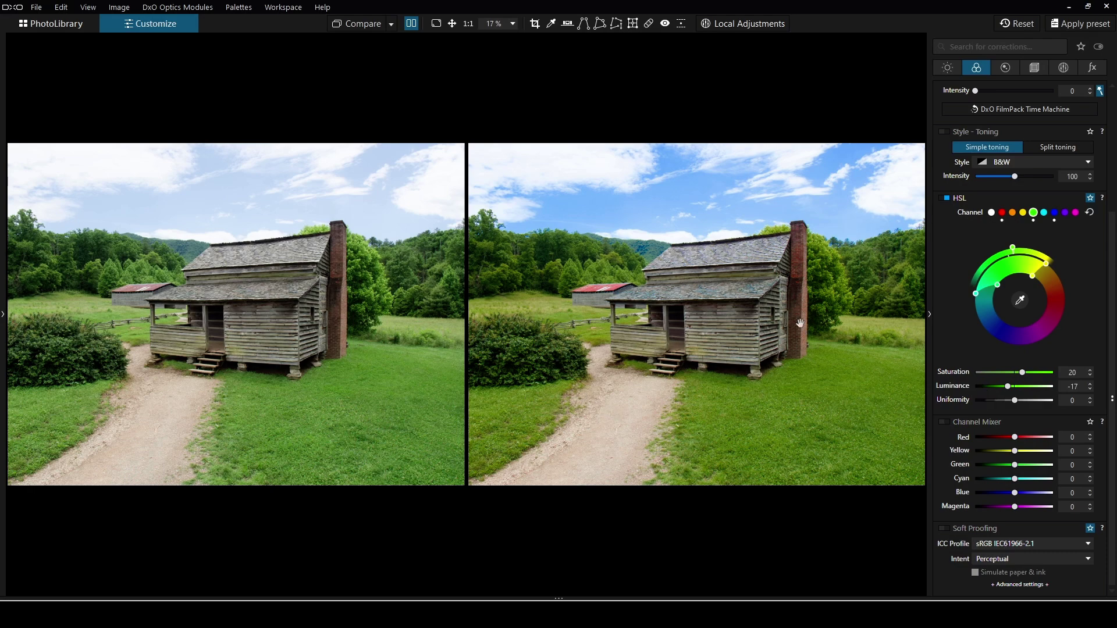
# Step: Reset all HSL adjustments and rotate the white (all colours) channel's hue until the greenery turns orange-red
pyautogui.click(1090, 213)
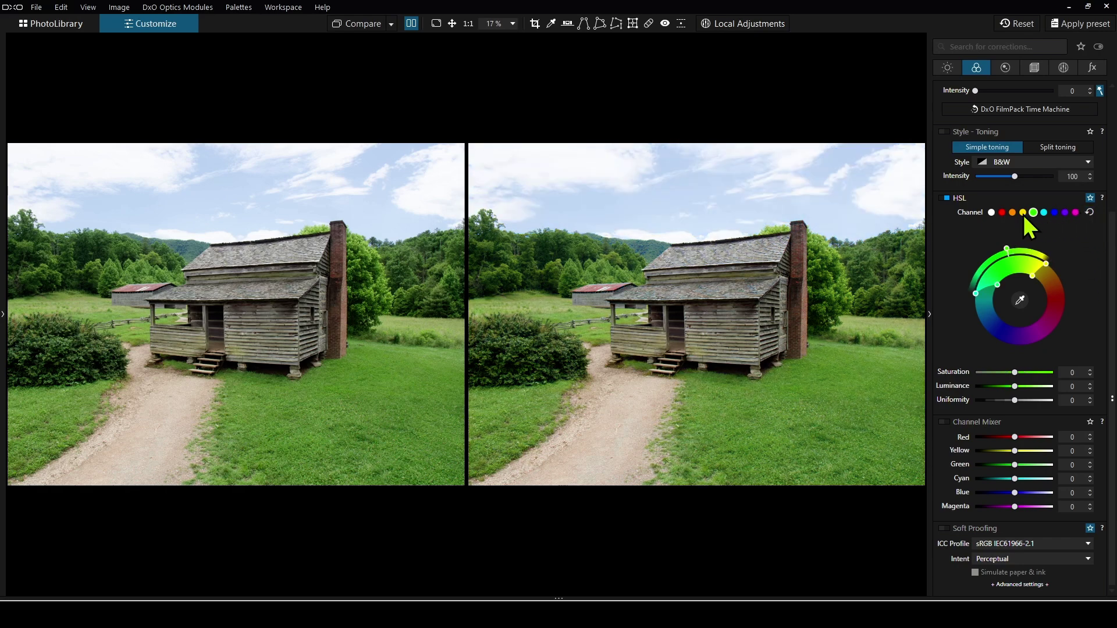
pyautogui.click(991, 212)
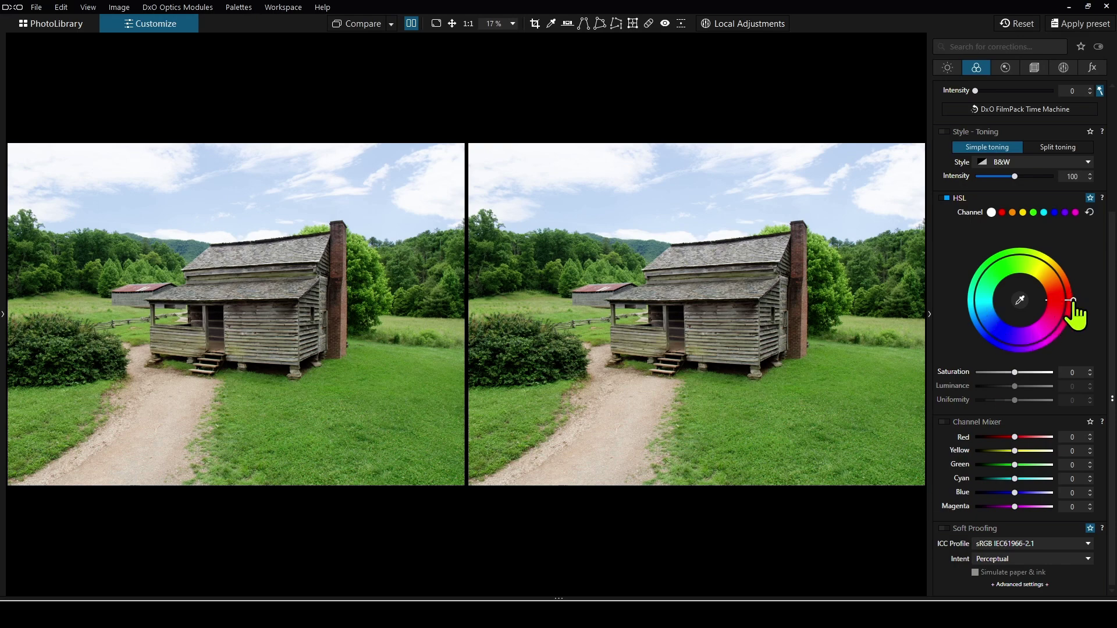
pyautogui.moveTo(1075, 303); pyautogui.dragTo(1055, 258)
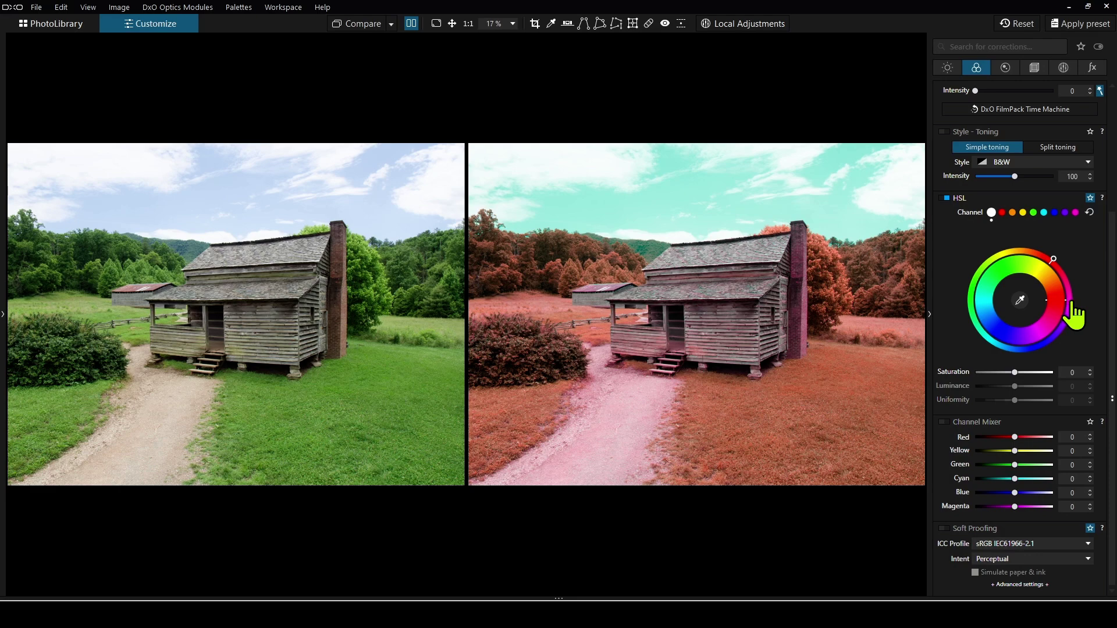
# Step: Rotate the white (all colours) channel's hue further until the greenery turns orange-brown
pyautogui.moveTo(1074, 316); pyautogui.dragTo(1061, 269)
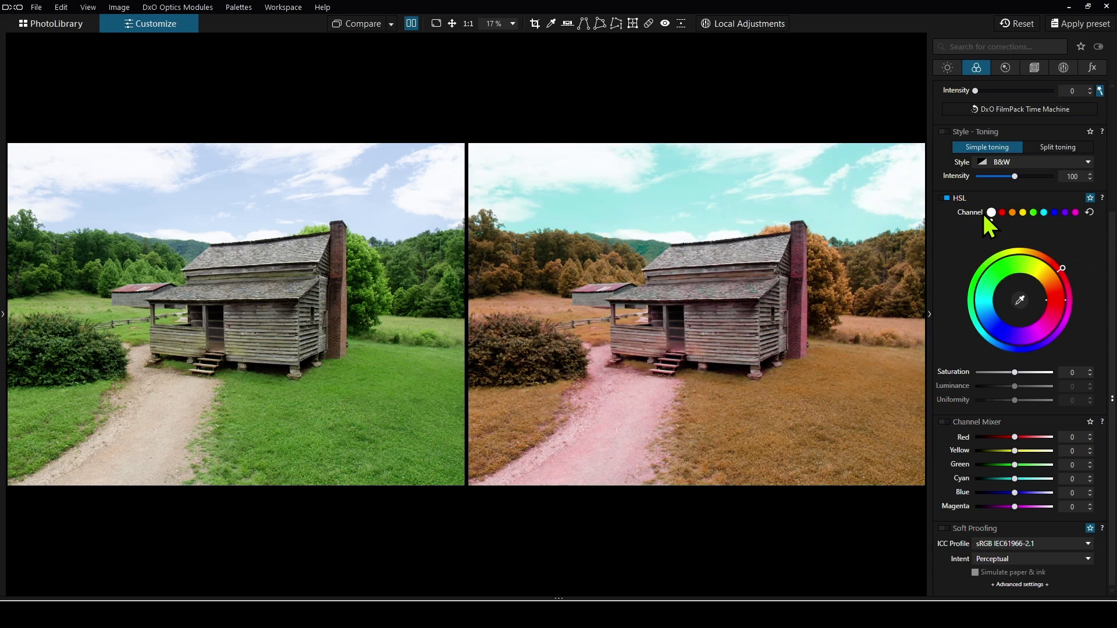
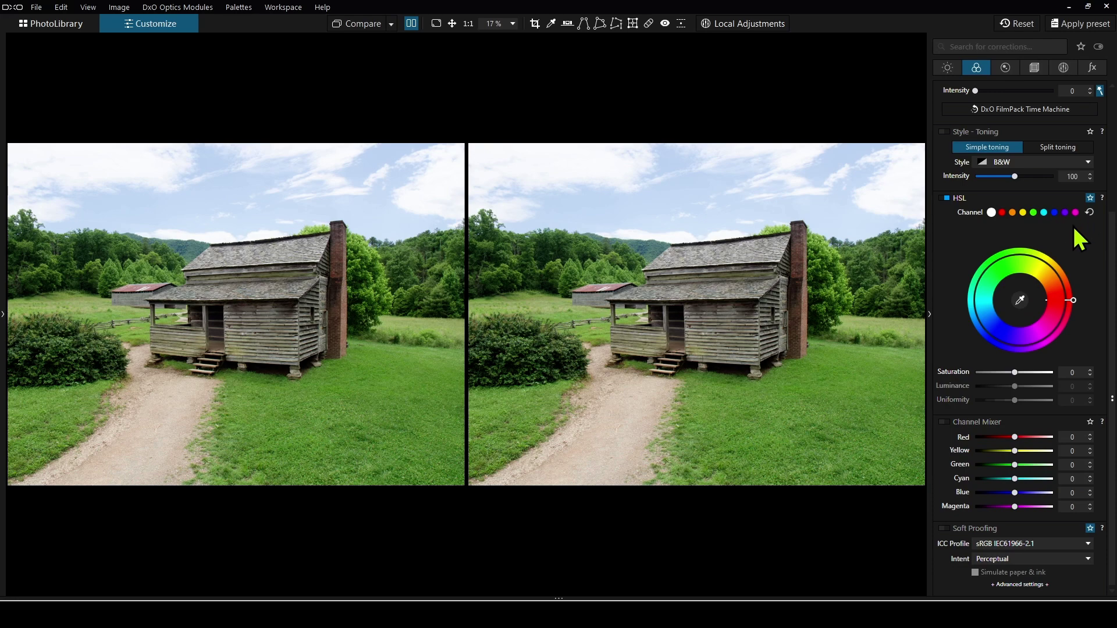
# Step: Sample the blue sky with the HSL colour picker, then set the blue channel's saturation to 69 and luminance to -29
pyautogui.click(1022, 300)
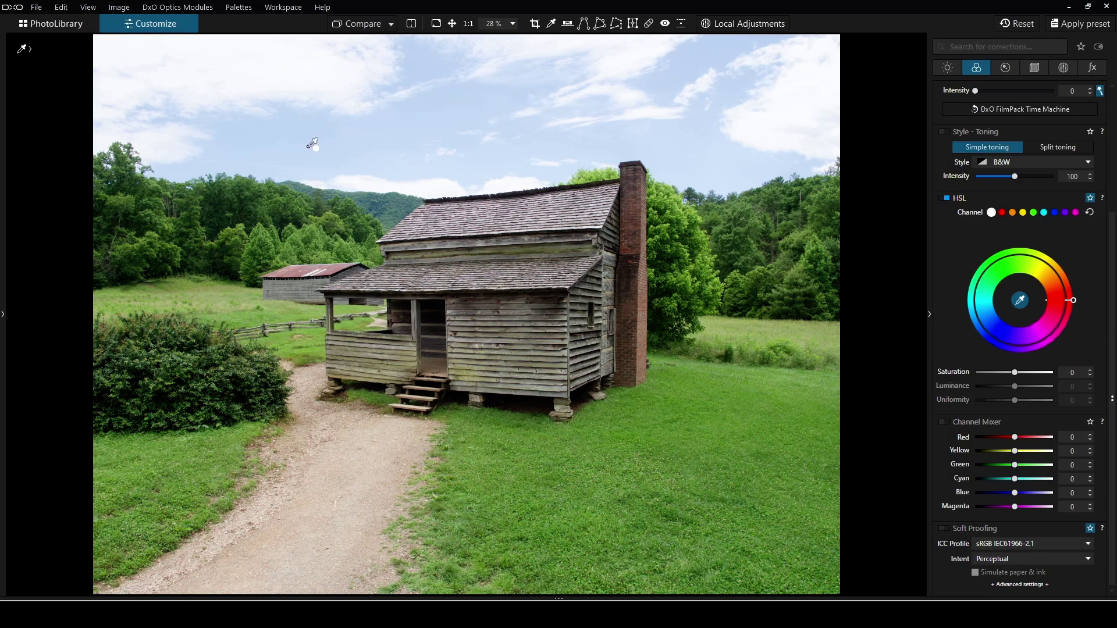
pyautogui.click(462, 113)
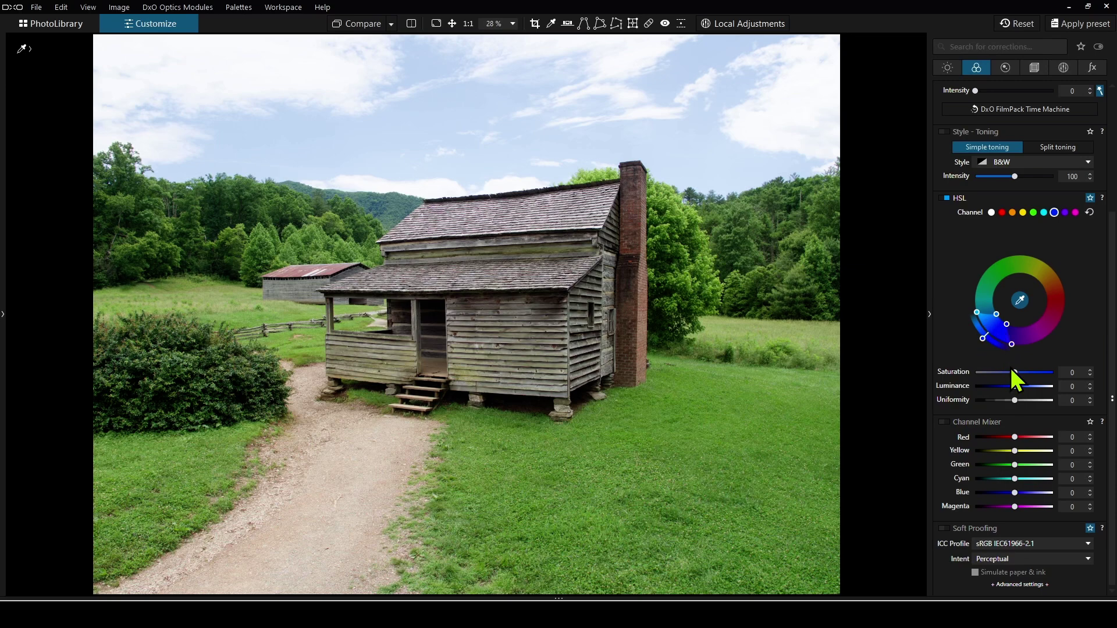
pyautogui.moveTo(1015, 372)
pyautogui.mouseDown()
pyautogui.moveTo(1040, 373)
pyautogui.moveTo(1004, 386)
pyautogui.mouseUp()
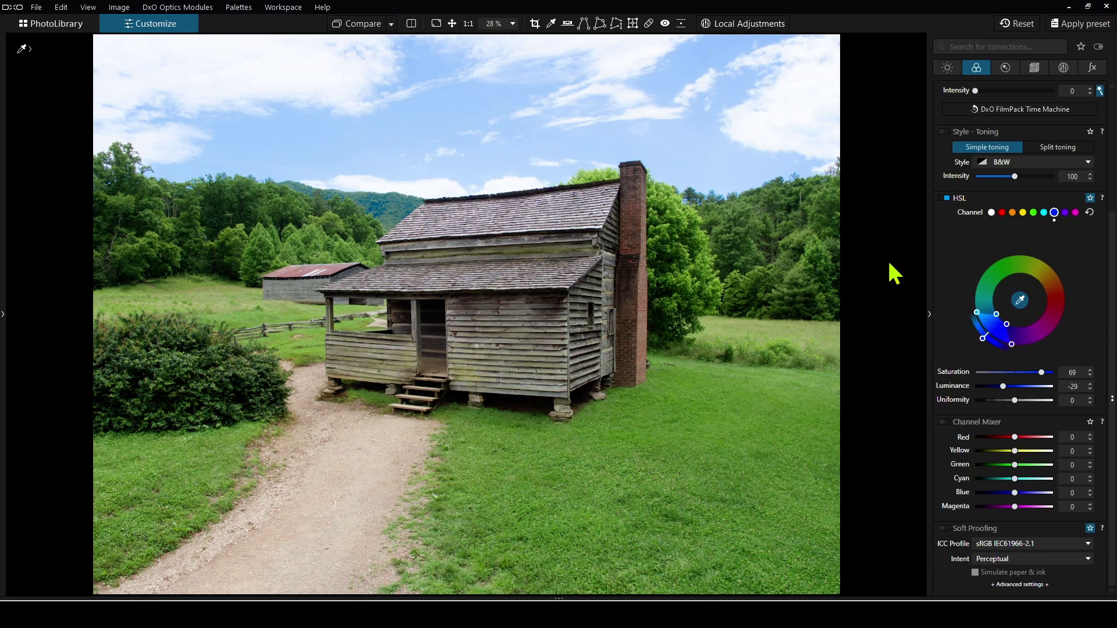
# Step: Define the green channel's colour range by sampling different spots of the lawn with the HSL picker
pyautogui.click(1034, 213)
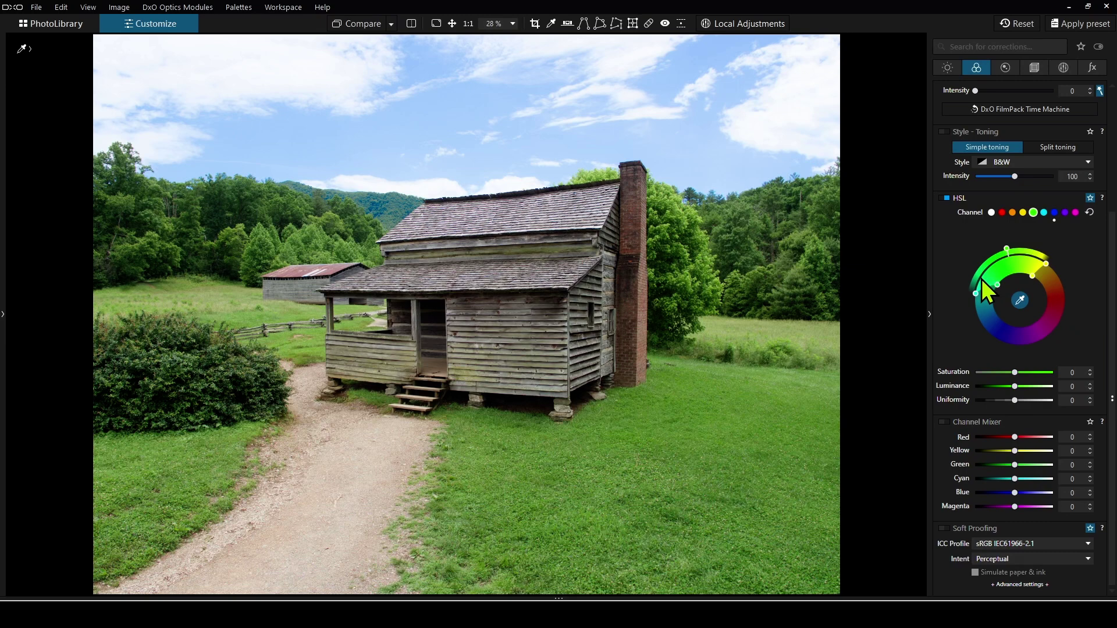
pyautogui.click(679, 388)
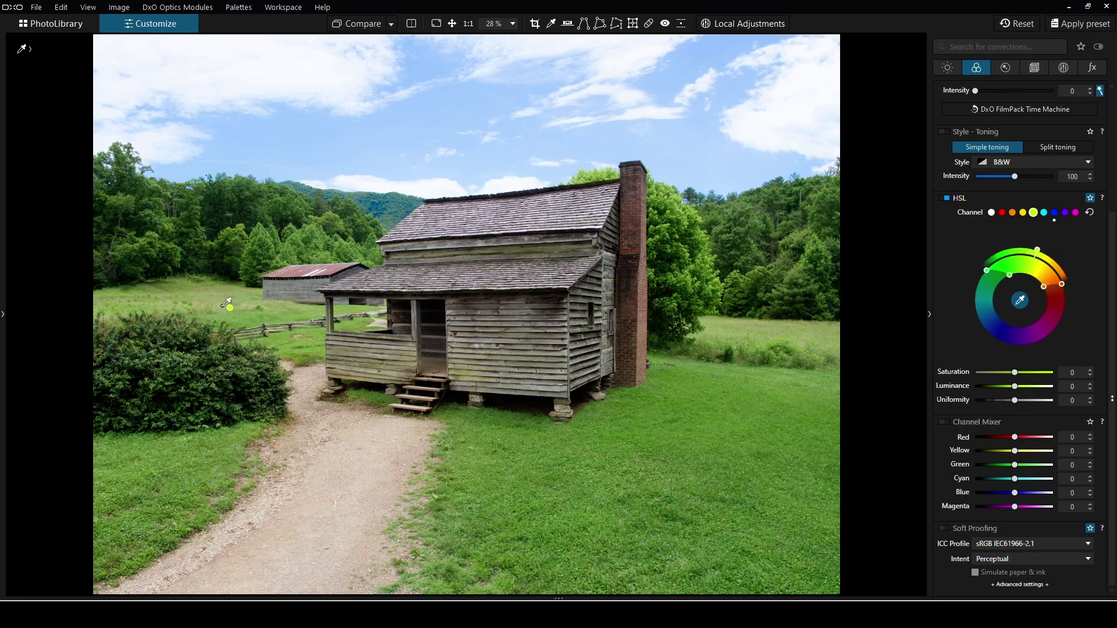
pyautogui.click(646, 428)
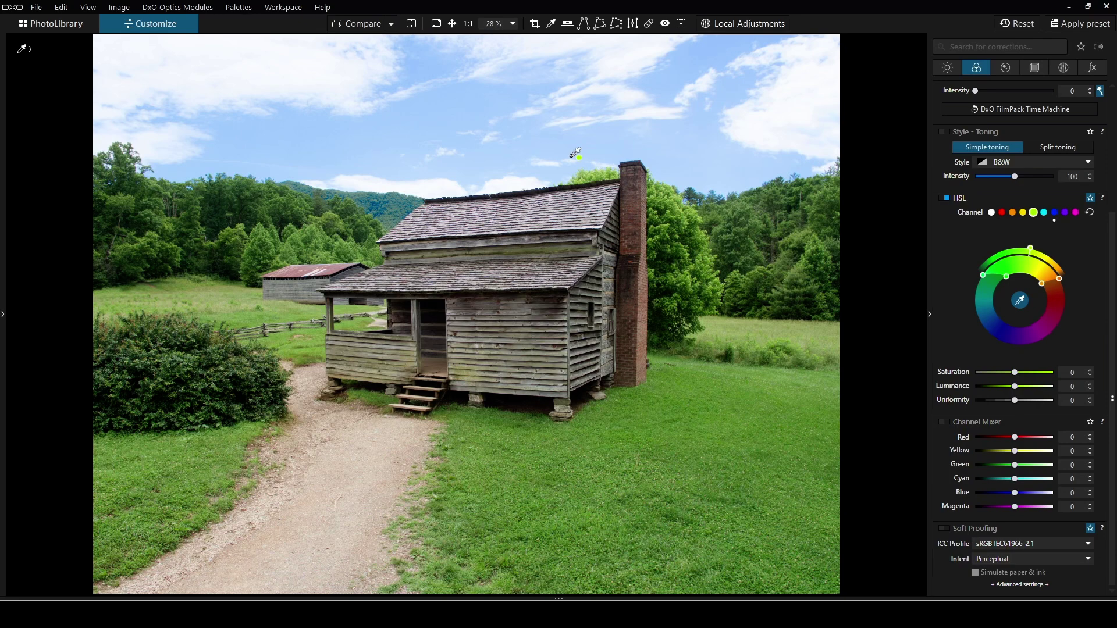
# Step: Try HSL picker radii of 32 px and 2 px on a close-up of the cabin roofline, then restore the 11 px radius
pyautogui.scroll(3, 439, 196)
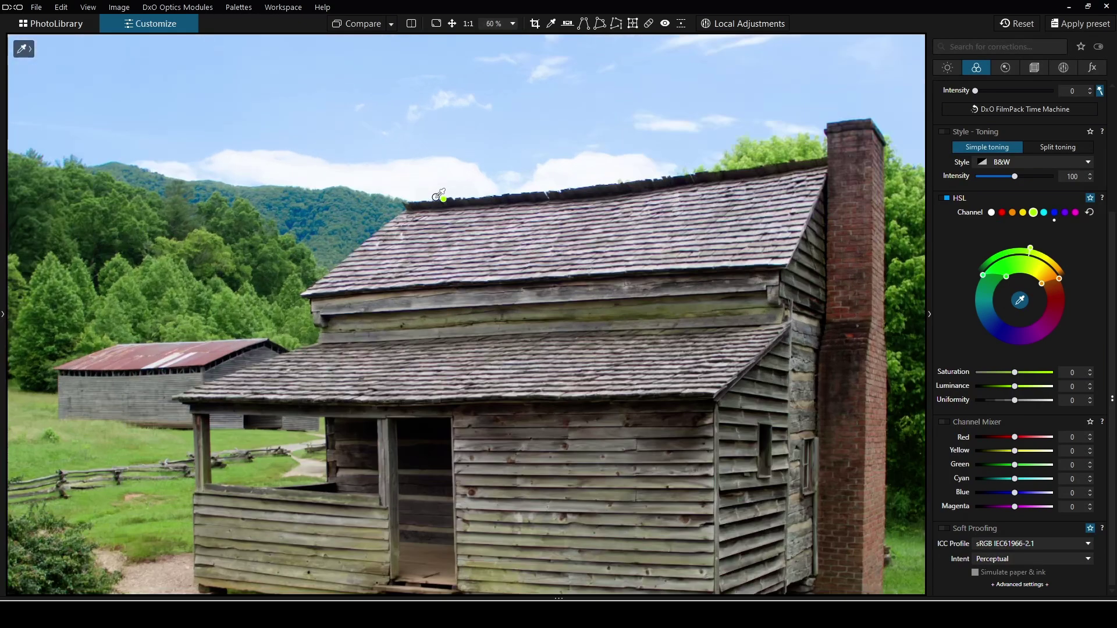
pyautogui.scroll(2, 439, 196)
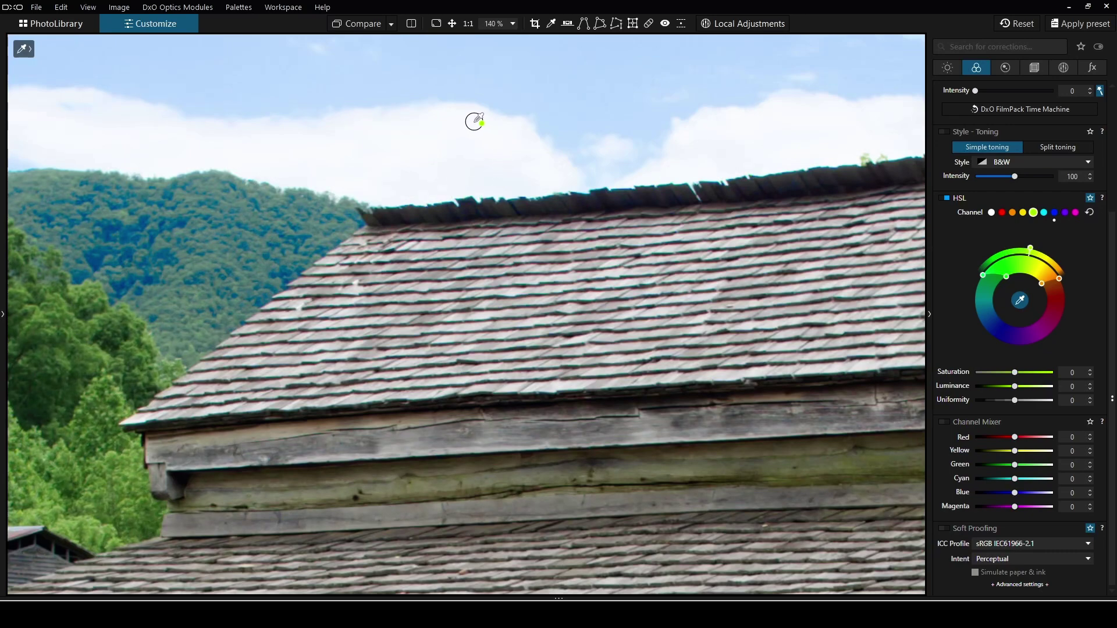
pyautogui.scroll(1, 386, 153)
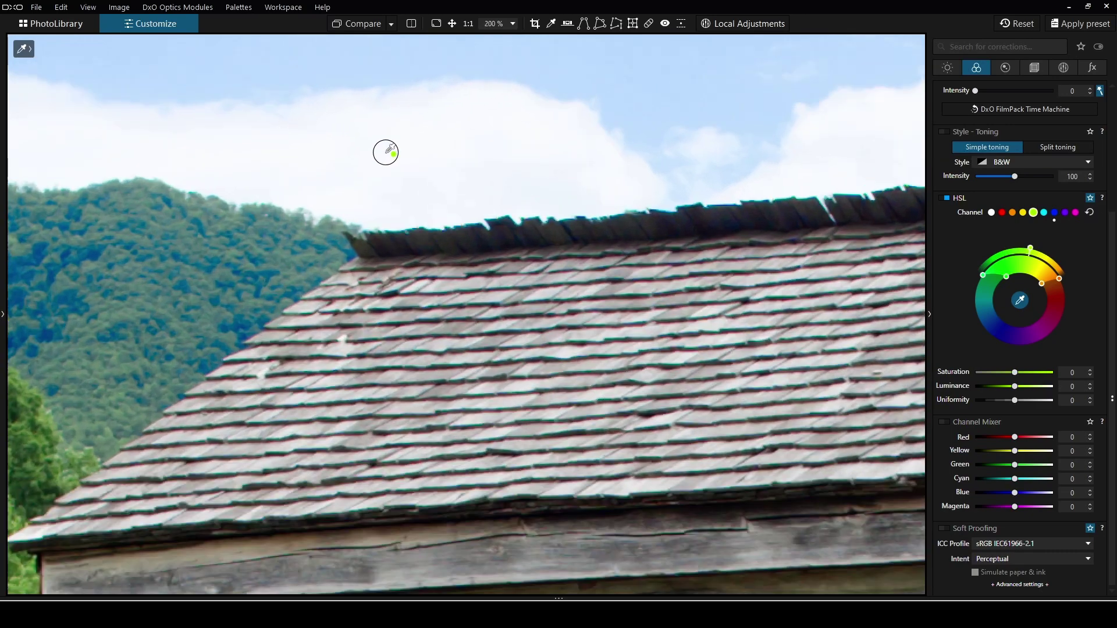
pyautogui.scroll(1, 385, 153)
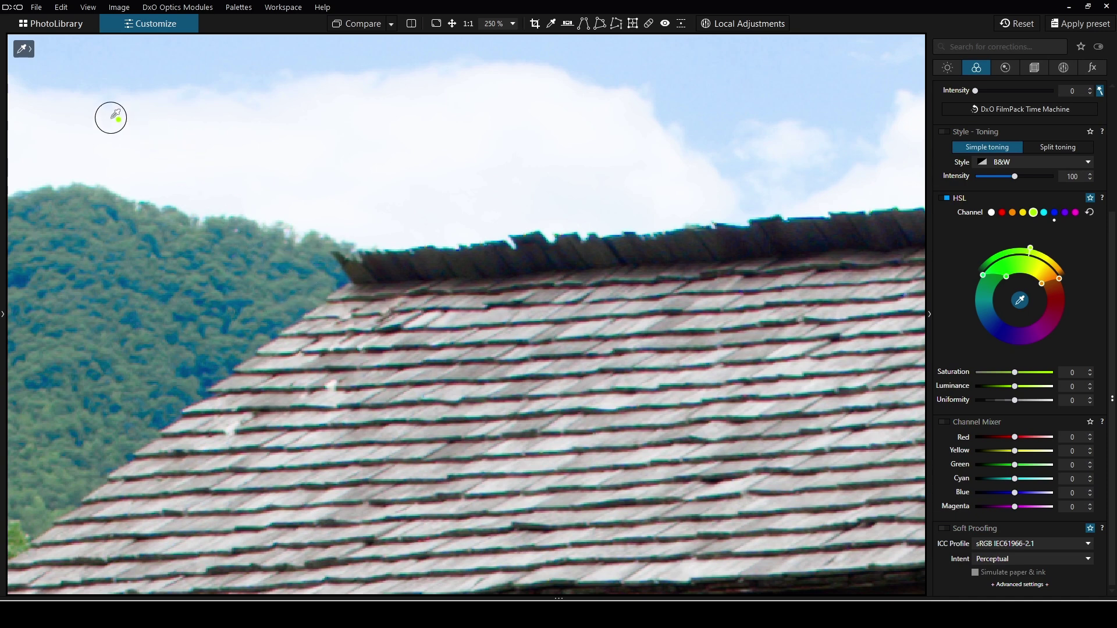
pyautogui.moveTo(29, 49)
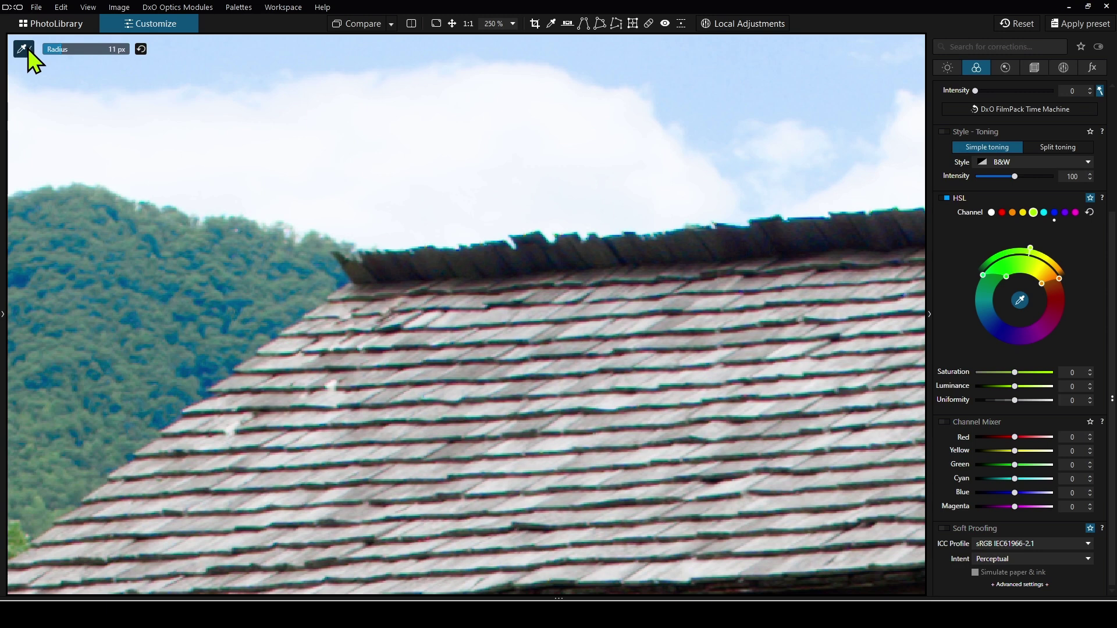
pyautogui.click(99, 51)
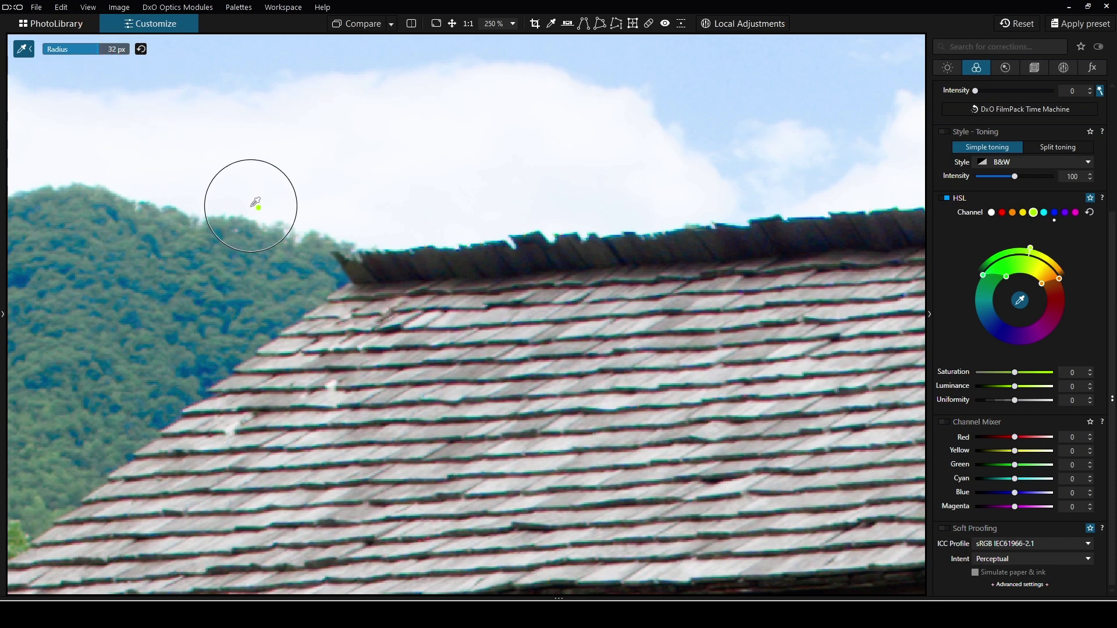
pyautogui.click(46, 51)
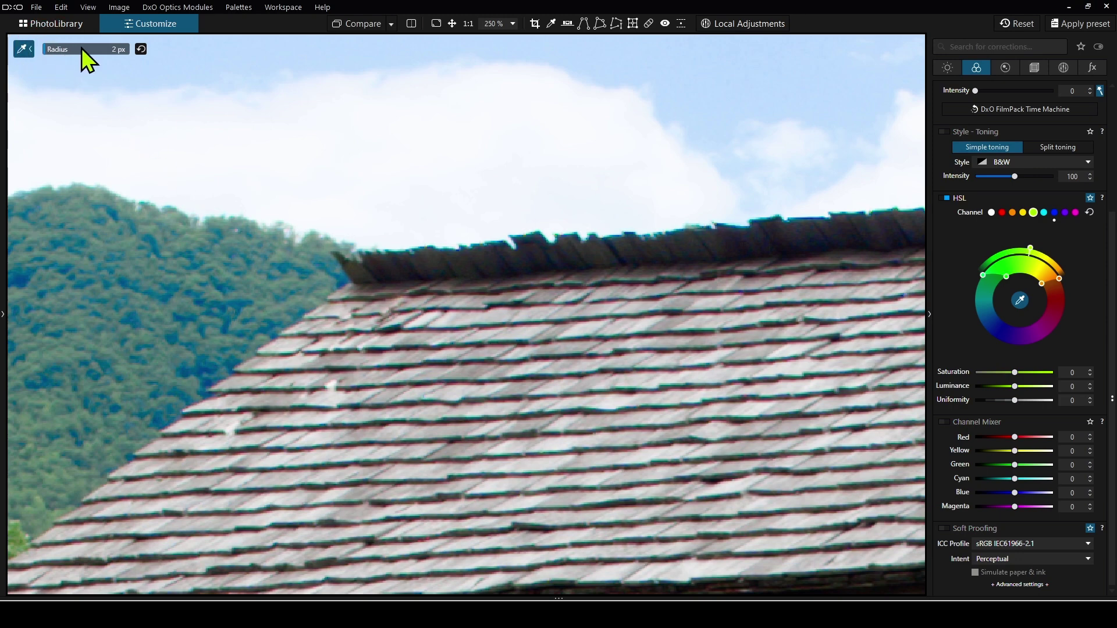
pyautogui.scroll(-5, 120, 110)
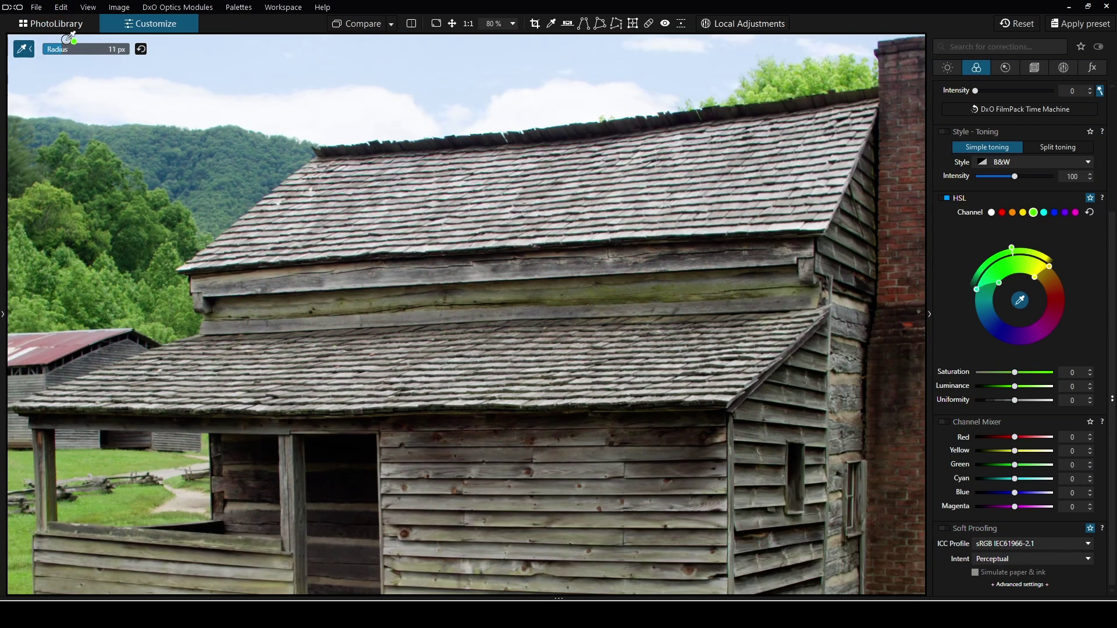
pyautogui.click(72, 52)
# Step: Sample the green trees beside the cabin roof with the 11 px HSL picker to set the green channel's range
pyautogui.scroll(5, 241, 207)
pyautogui.scroll(-1, 241, 207)
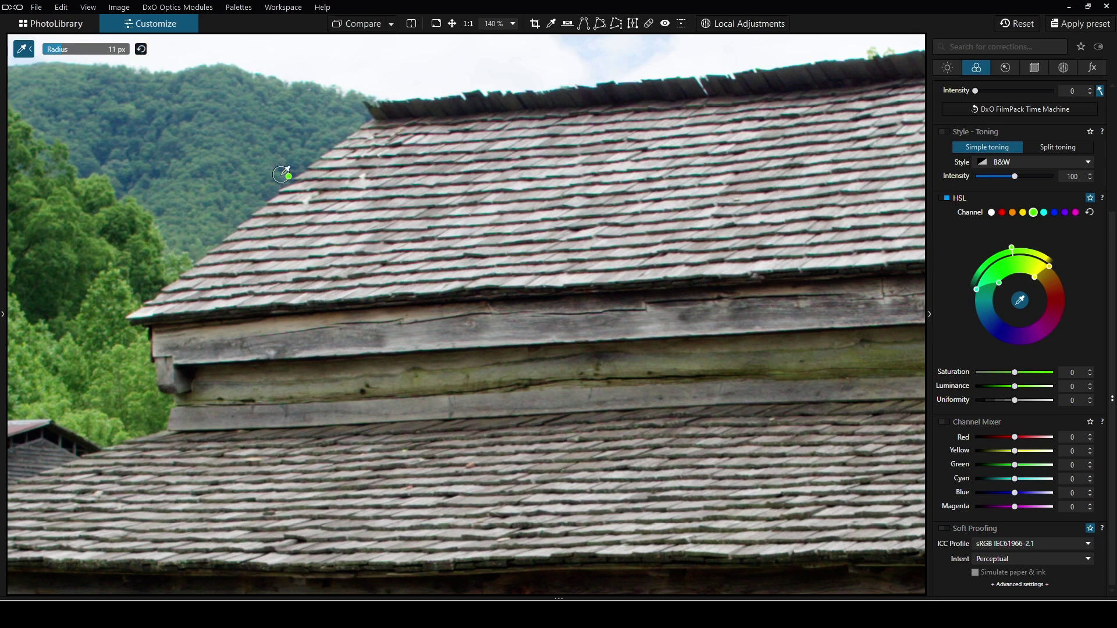
pyautogui.scroll(-2, 283, 174)
pyautogui.click(126, 255)
pyautogui.click(105, 262)
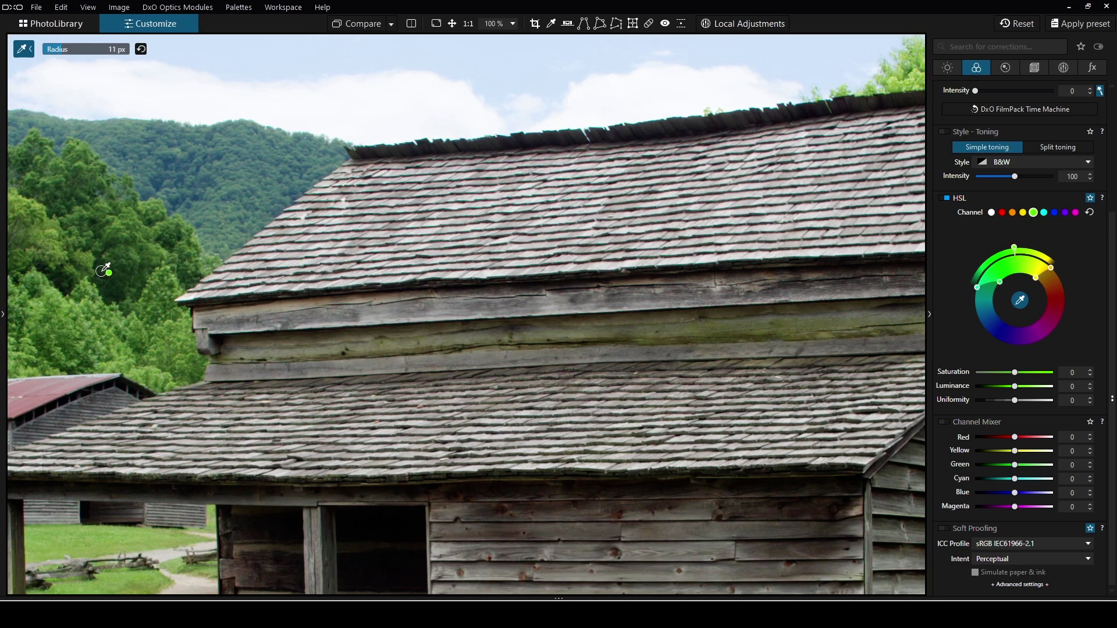
# Step: Sample the blue sky above the roof with the 11 px HSL picker to set the blue channel's range
pyautogui.click(999, 282)
pyautogui.click(143, 54)
pyautogui.click(520, 67)
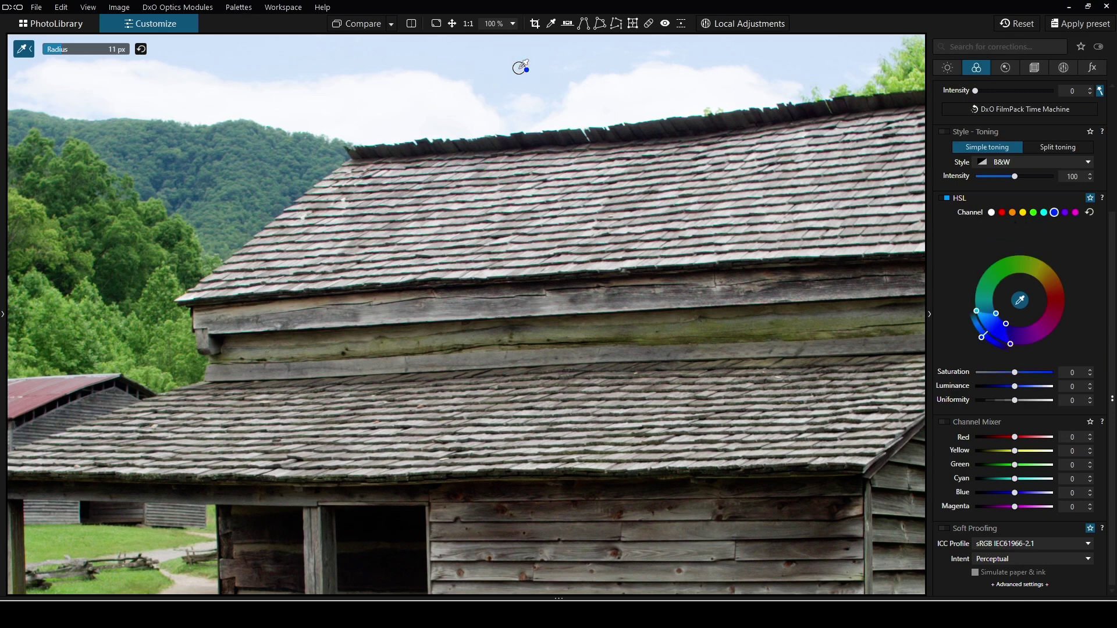
pyautogui.click(140, 48)
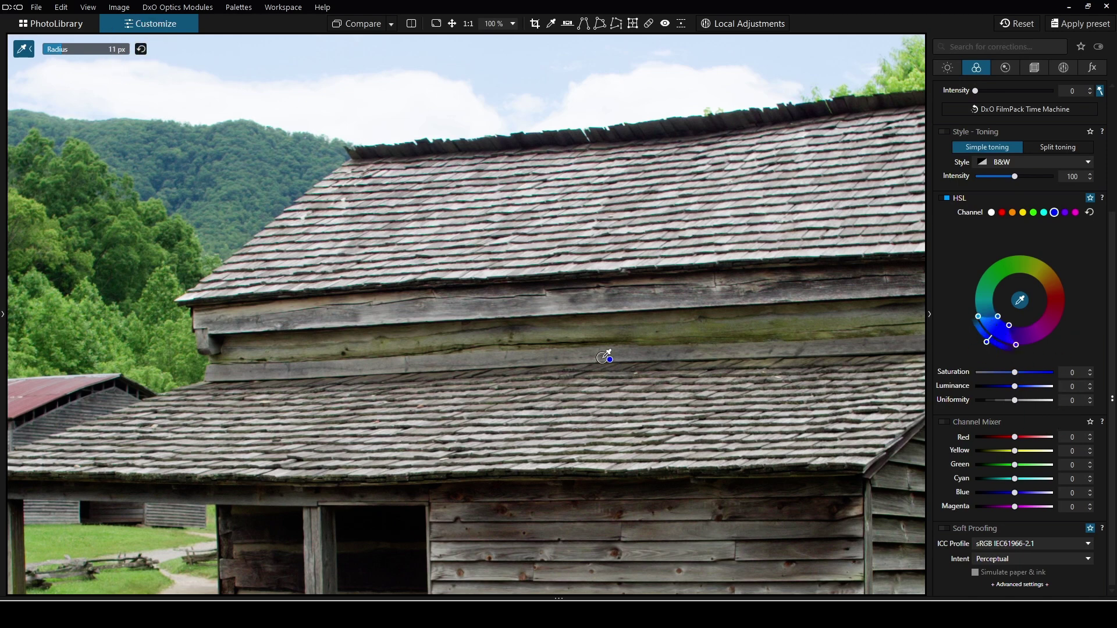
# Step: Sample the brick chimney with the HSL picker to set the orange channel's range
pyautogui.scroll(-1, 604, 359)
pyautogui.scroll(-2, 603, 358)
pyautogui.click(849, 474)
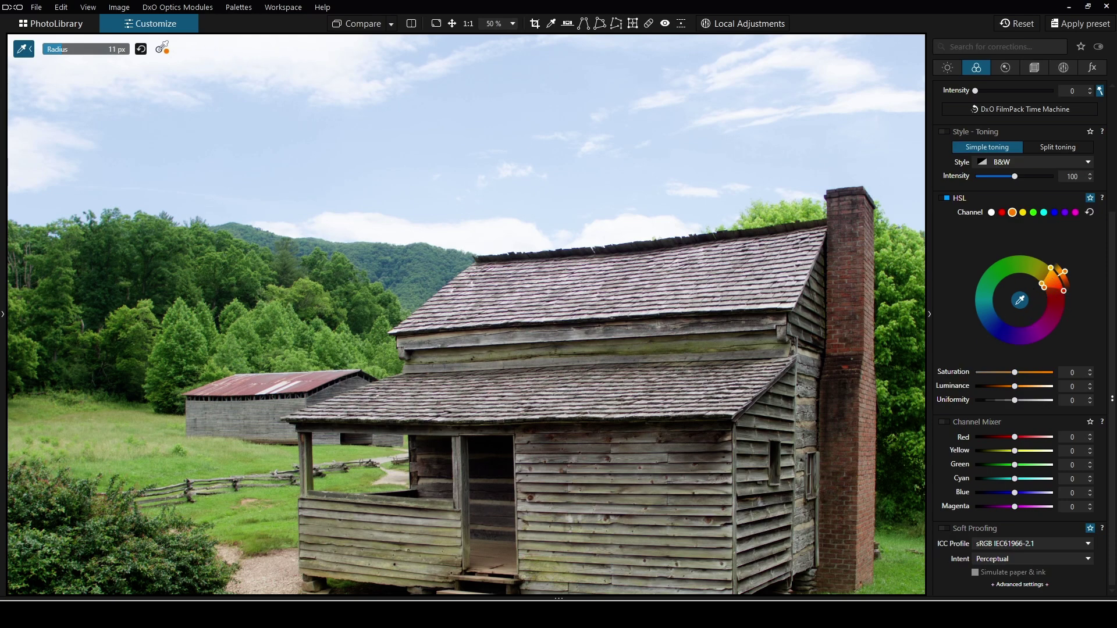
pyautogui.click(142, 50)
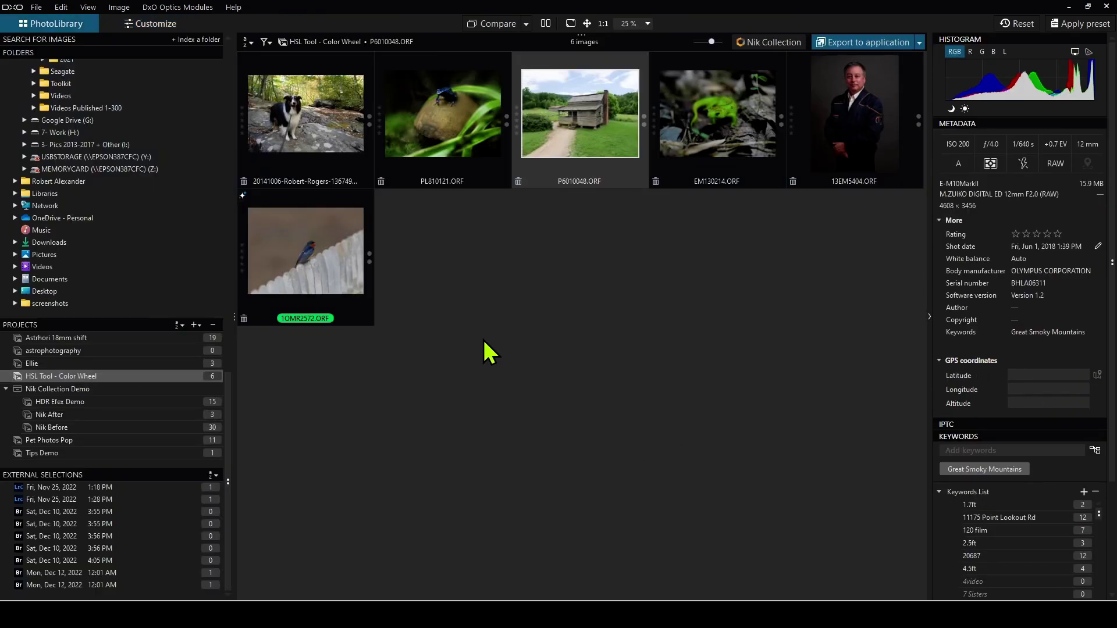
# Step: Open the photo of the dog in the woods for editing and sample its green foliage with the HSL picker
pyautogui.doubleClick(322, 143)
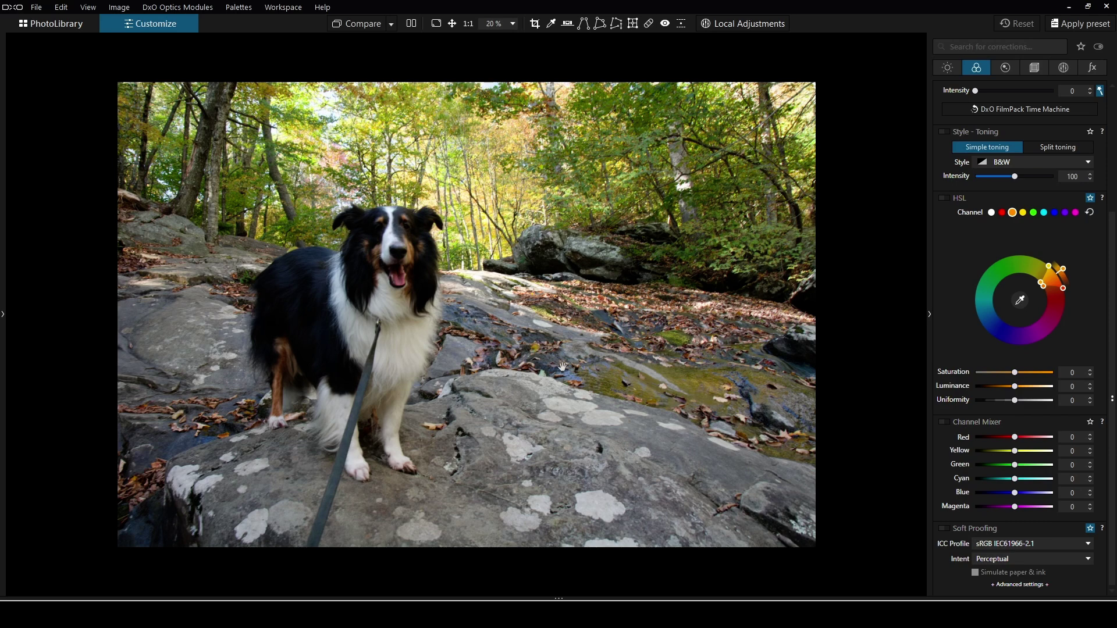
pyautogui.click(1019, 300)
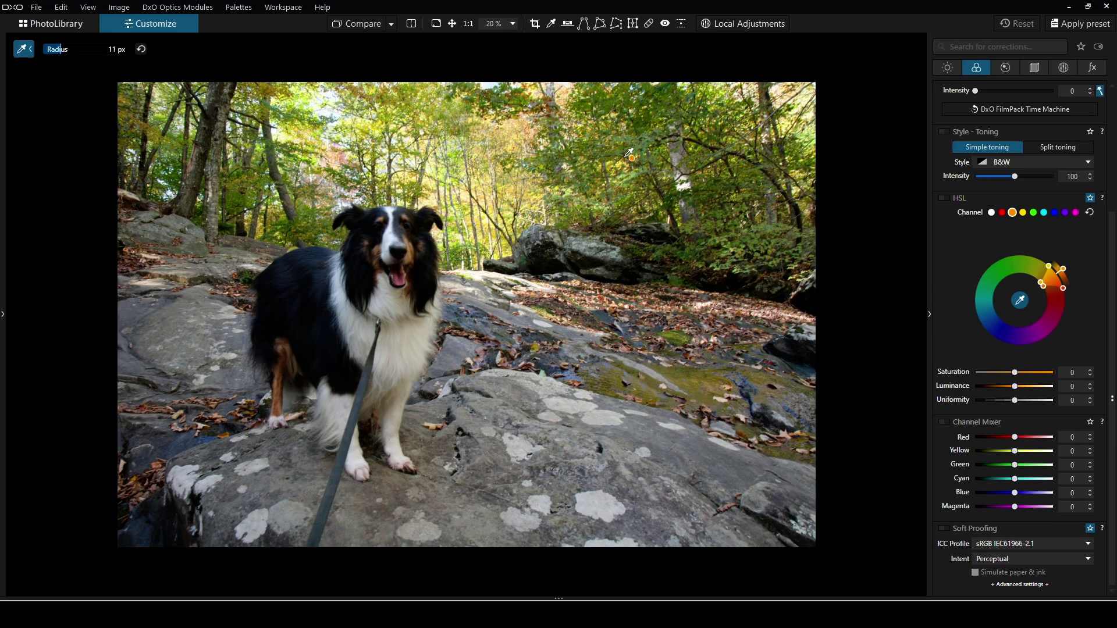
pyautogui.click(620, 155)
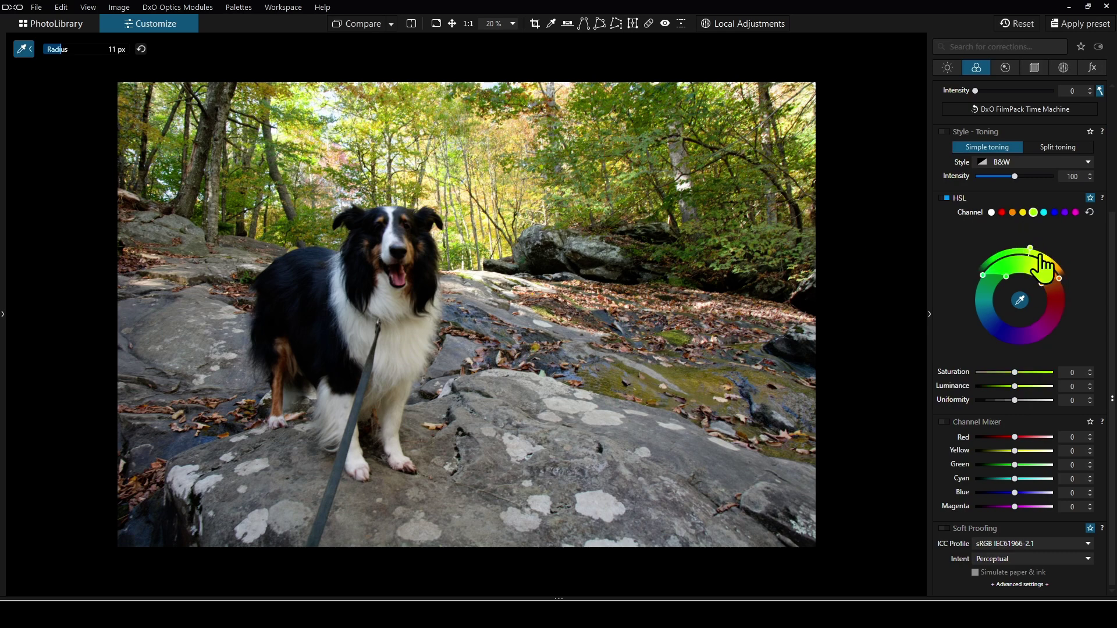
# Step: Shift the foliage channel's hue to red, narrow its range to exclude the orange tones, and raise its saturation slightly
pyautogui.moveTo(1032, 251); pyautogui.dragTo(1066, 298)
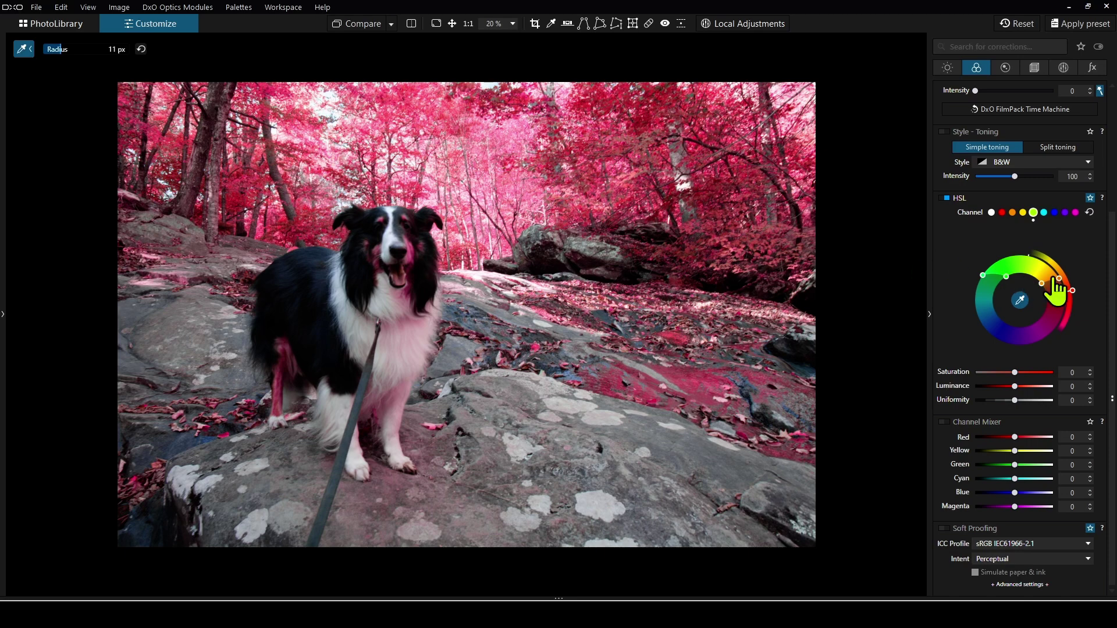
pyautogui.moveTo(1044, 283); pyautogui.dragTo(1036, 271)
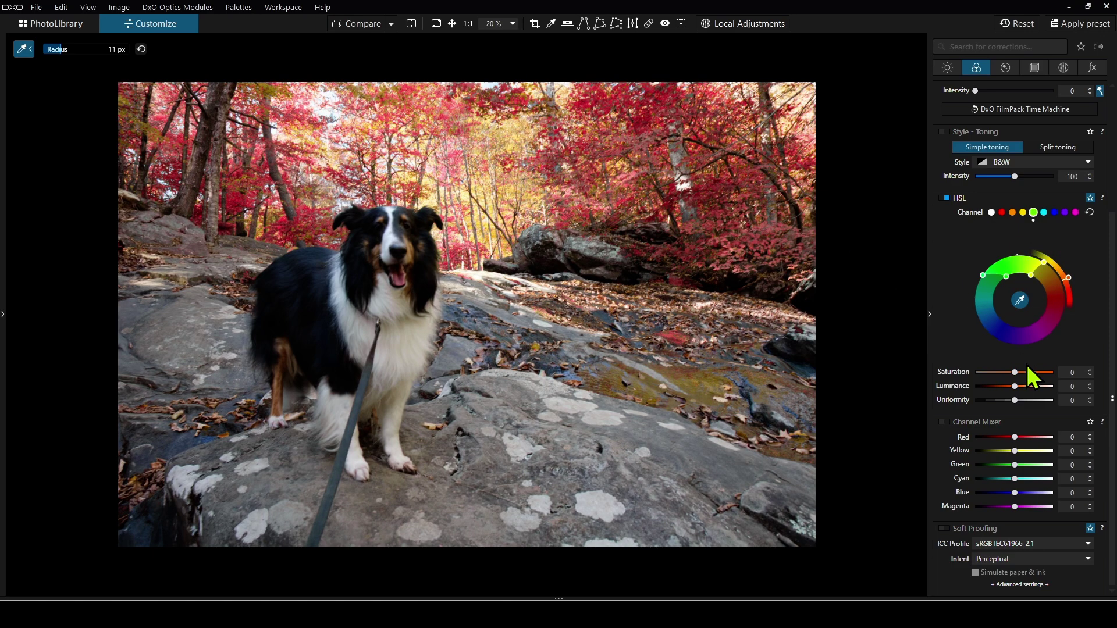
pyautogui.moveTo(1017, 375); pyautogui.dragTo(1030, 376)
# Step: Set the yellow channel's saturation to 64 and display the original and edited dog photo side by side
pyautogui.click(1023, 213)
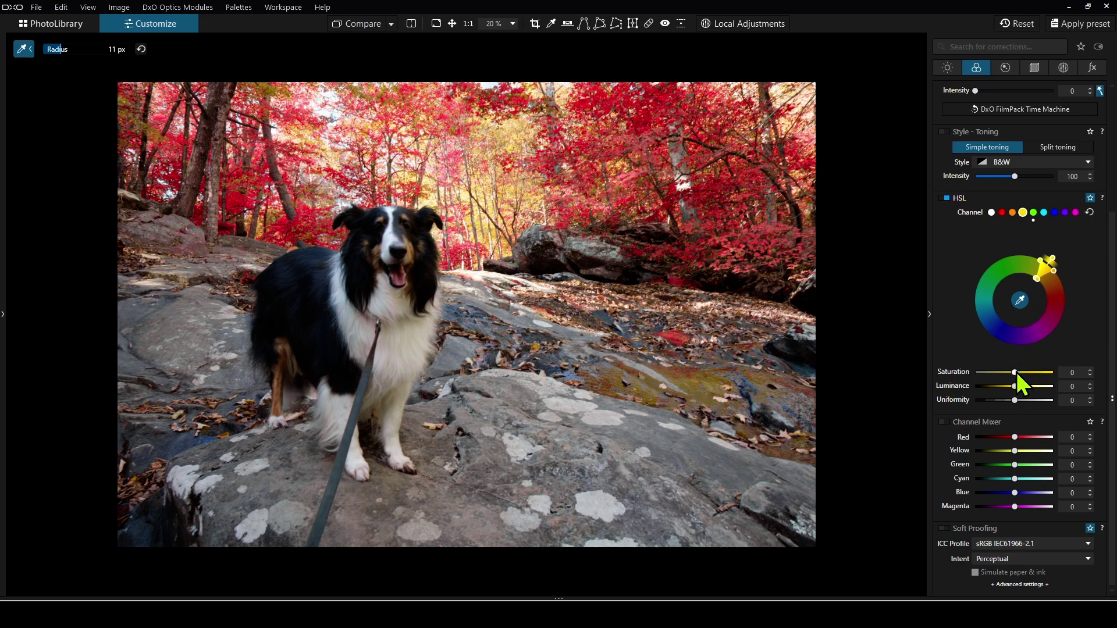
pyautogui.moveTo(1016, 374); pyautogui.dragTo(1041, 376)
pyautogui.click(409, 25)
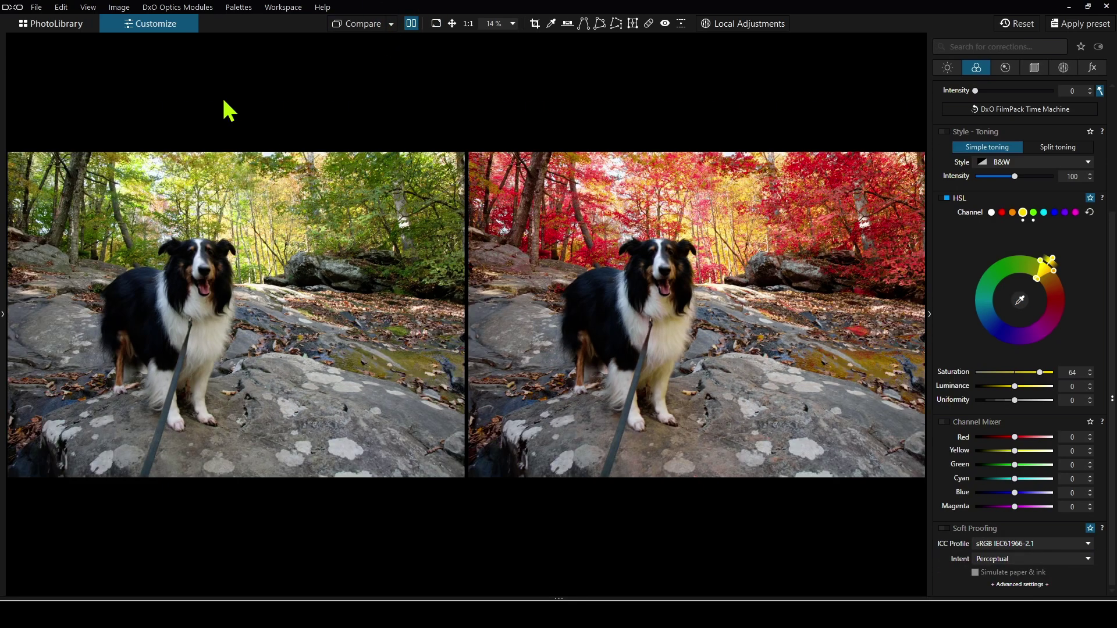
# Step: Open the blue frog photo PL810121.ORF from the photo library and show it as a single image
pyautogui.click(75, 26)
pyautogui.doubleClick(441, 113)
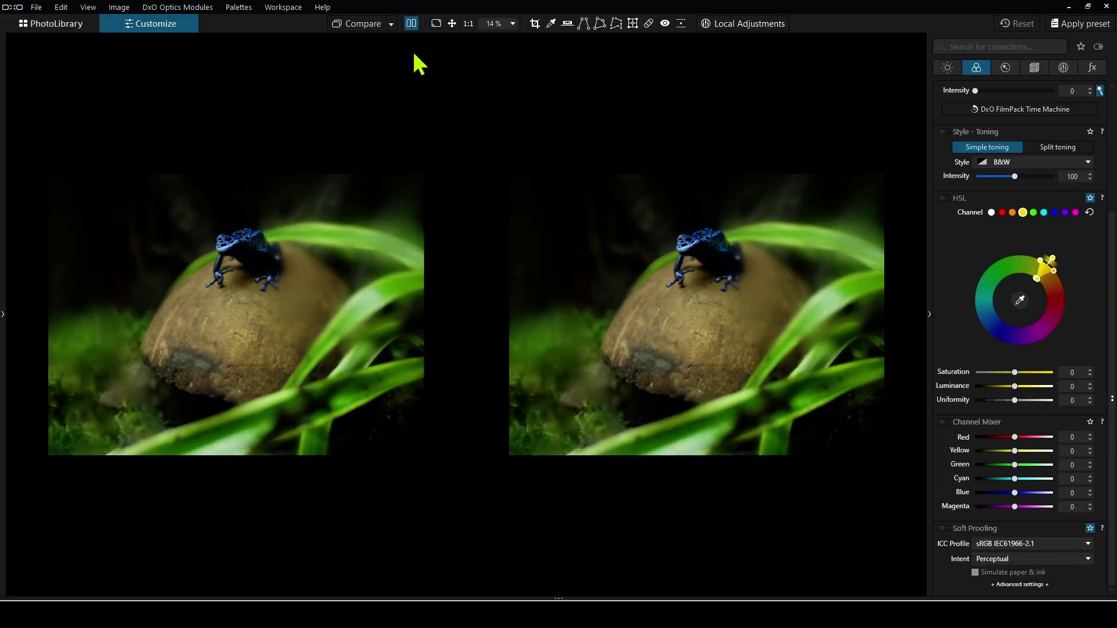
pyautogui.click(410, 23)
pyautogui.scroll(2, 491, 256)
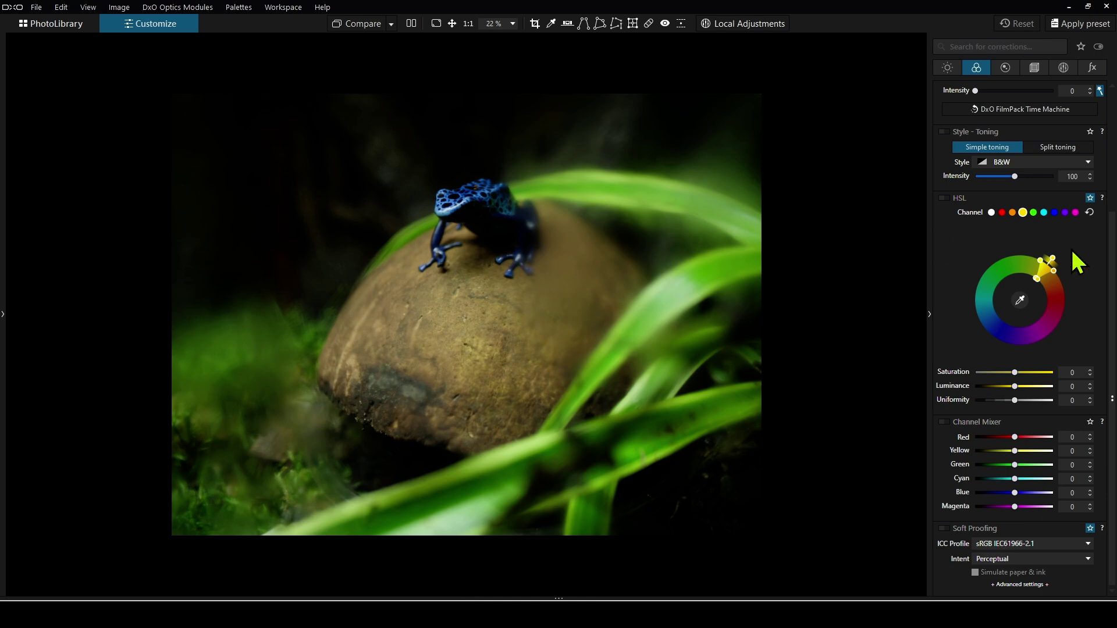
# Step: Sample the blue frog with the HSL picker and shift the blue channel's hue to green
pyautogui.click(1020, 301)
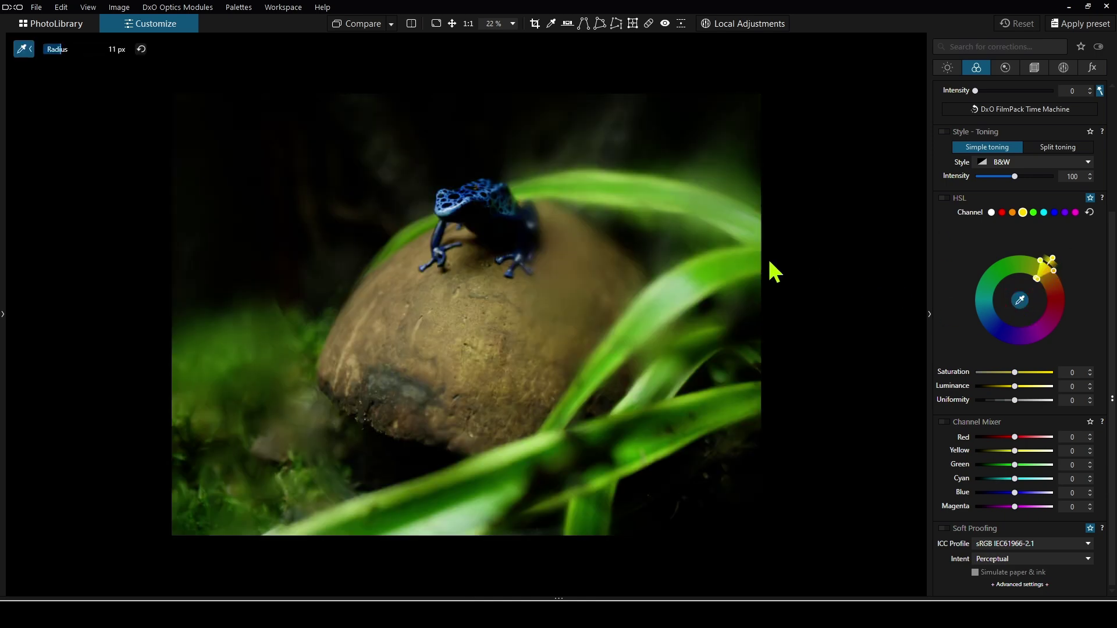
pyautogui.click(456, 199)
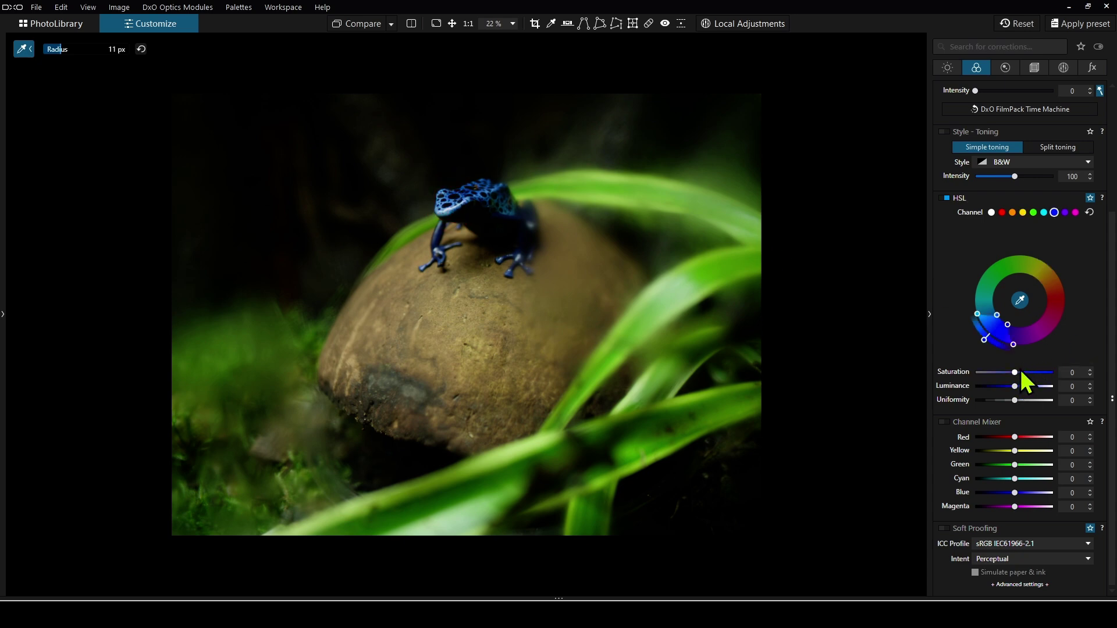
pyautogui.moveTo(987, 343); pyautogui.dragTo(1014, 269)
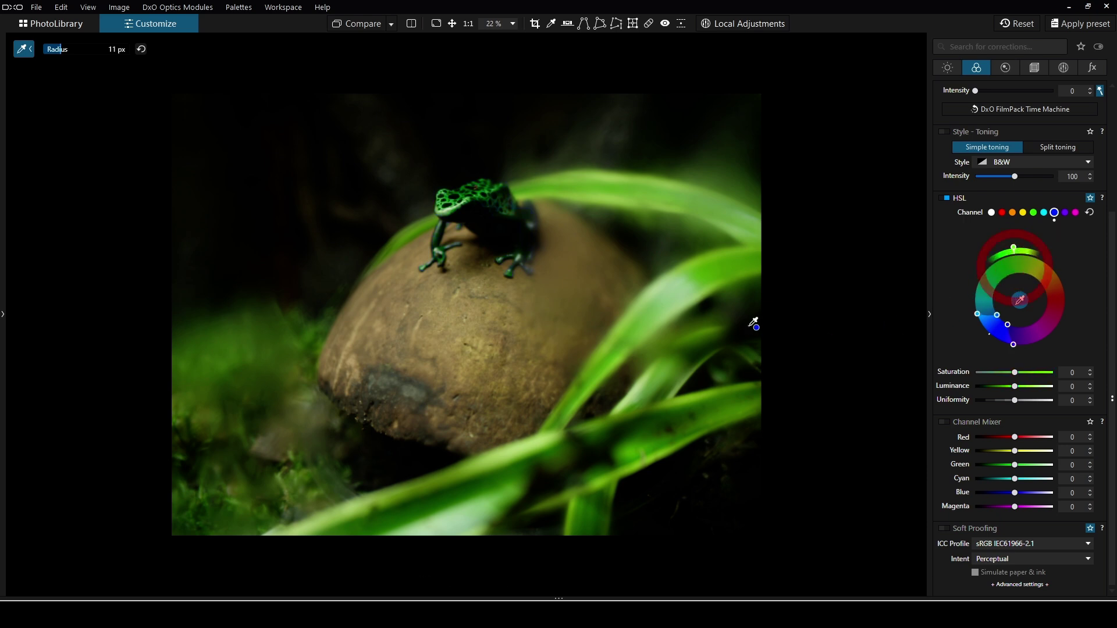
# Step: Sample the brown dome under the frog with the HSL picker, shift the yellow channel's hue to red and raise its saturation
pyautogui.click(481, 285)
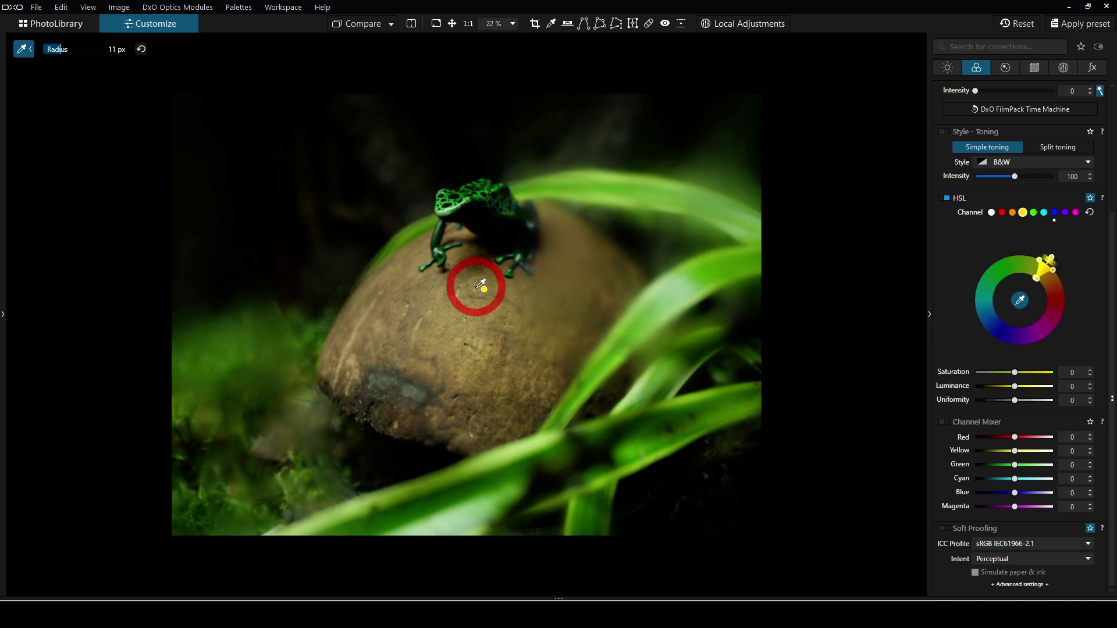
pyautogui.moveTo(1052, 266); pyautogui.dragTo(1061, 288)
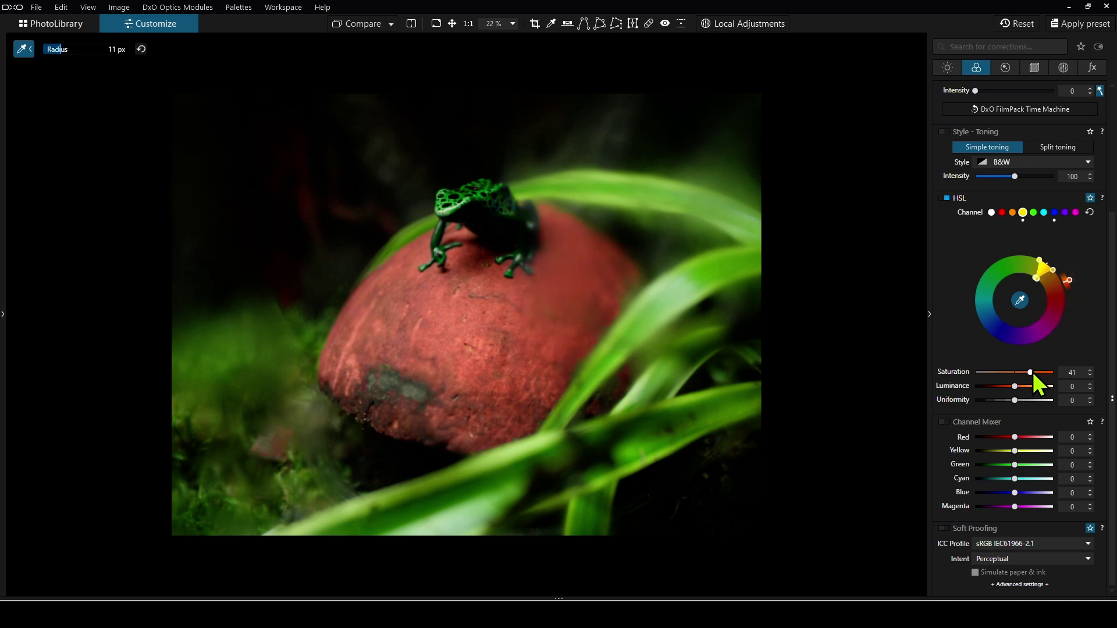
pyautogui.click(1033, 373)
# Step: Sample the green leaves with the HSL picker, shift the green channel's hue to orange and close the picker
pyautogui.click(611, 356)
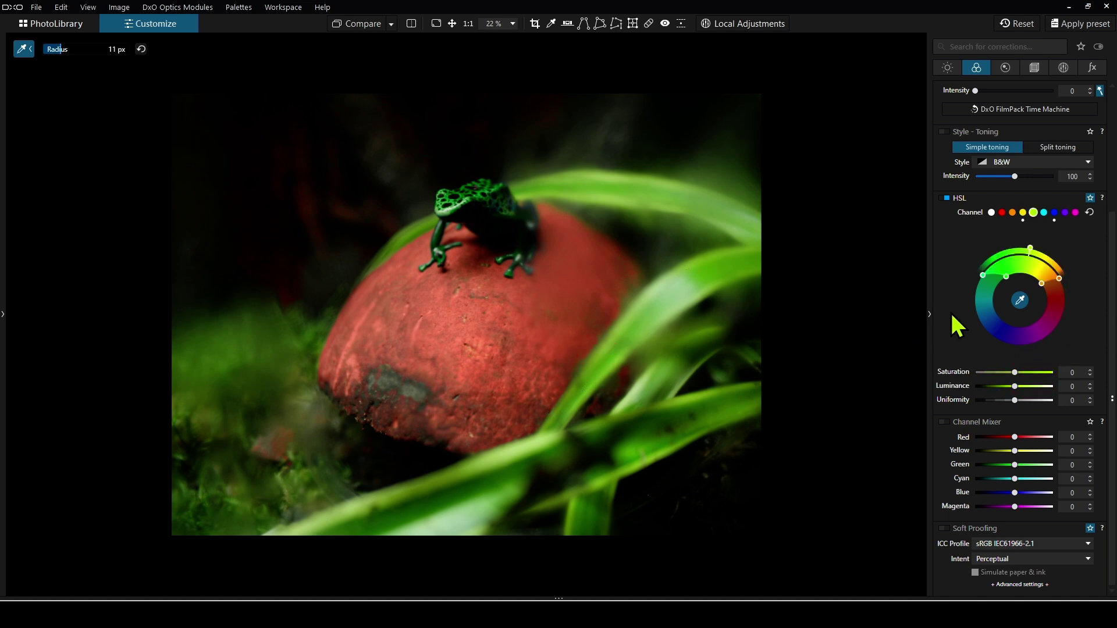
pyautogui.moveTo(1030, 256); pyautogui.dragTo(1057, 270)
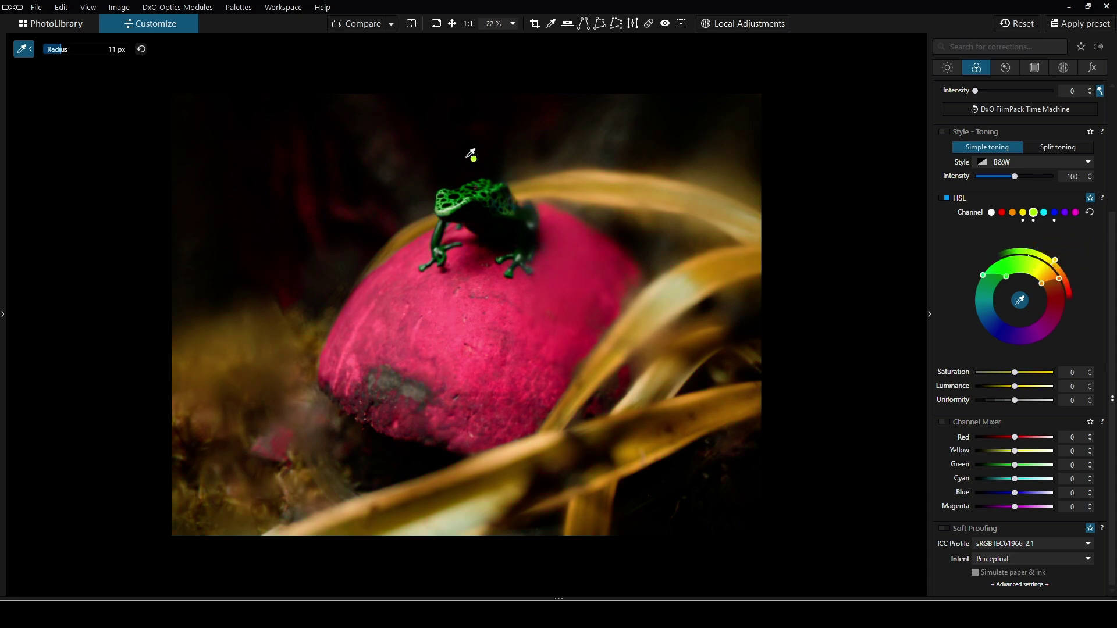
pyautogui.press('Escape')
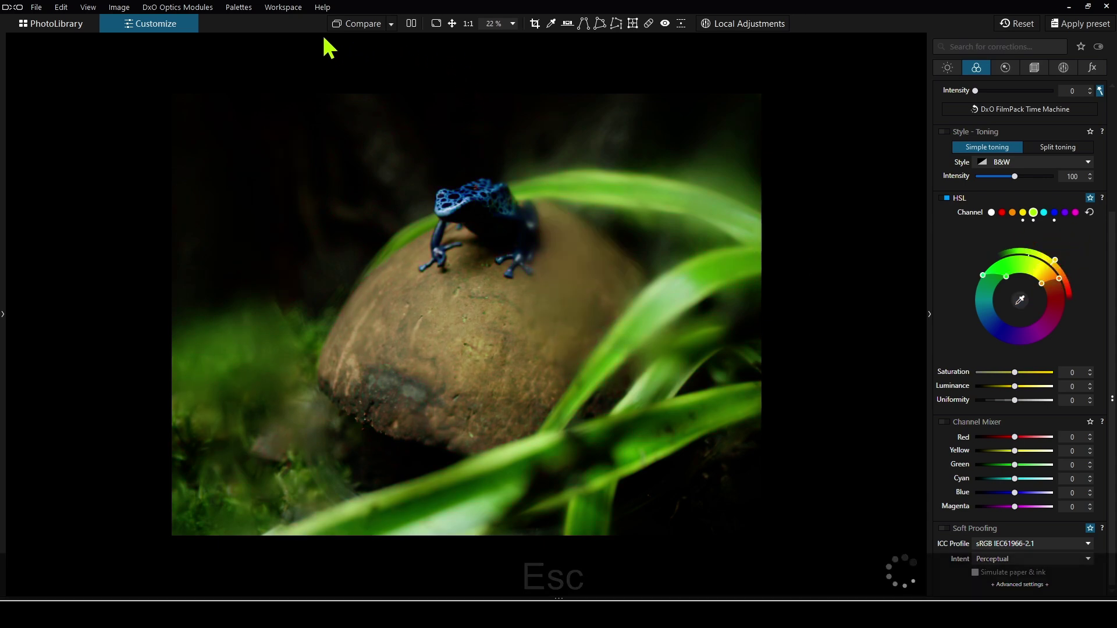
# Step: Display the original and recolored frog photo side by side, fitting both whole images in view
pyautogui.click(411, 24)
pyautogui.scroll(-3, 245, 287)
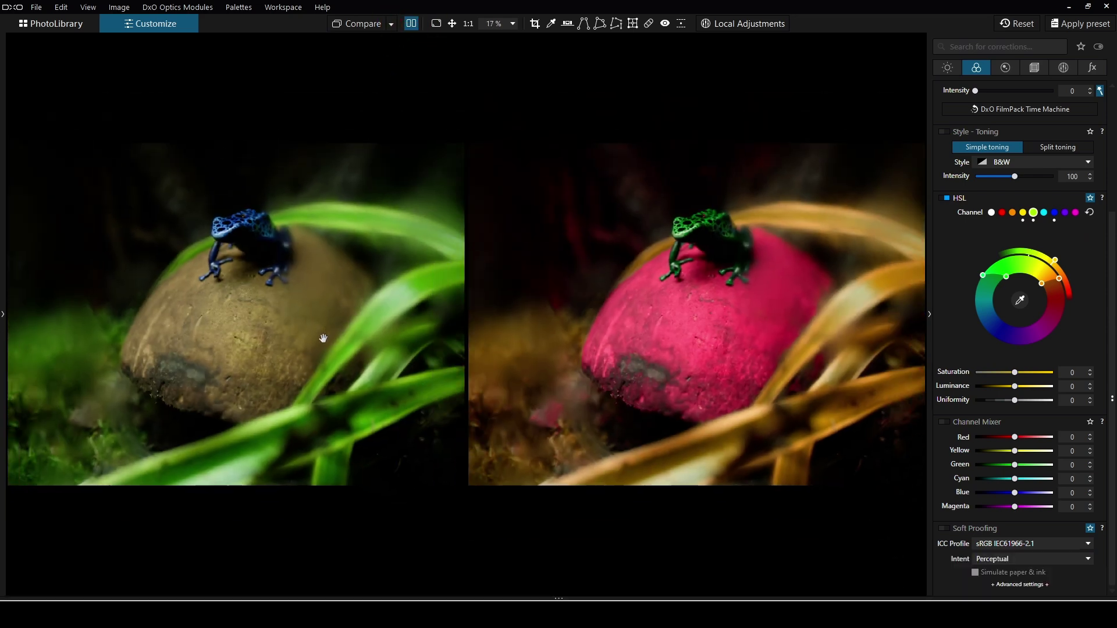
pyautogui.scroll(-1, 323, 338)
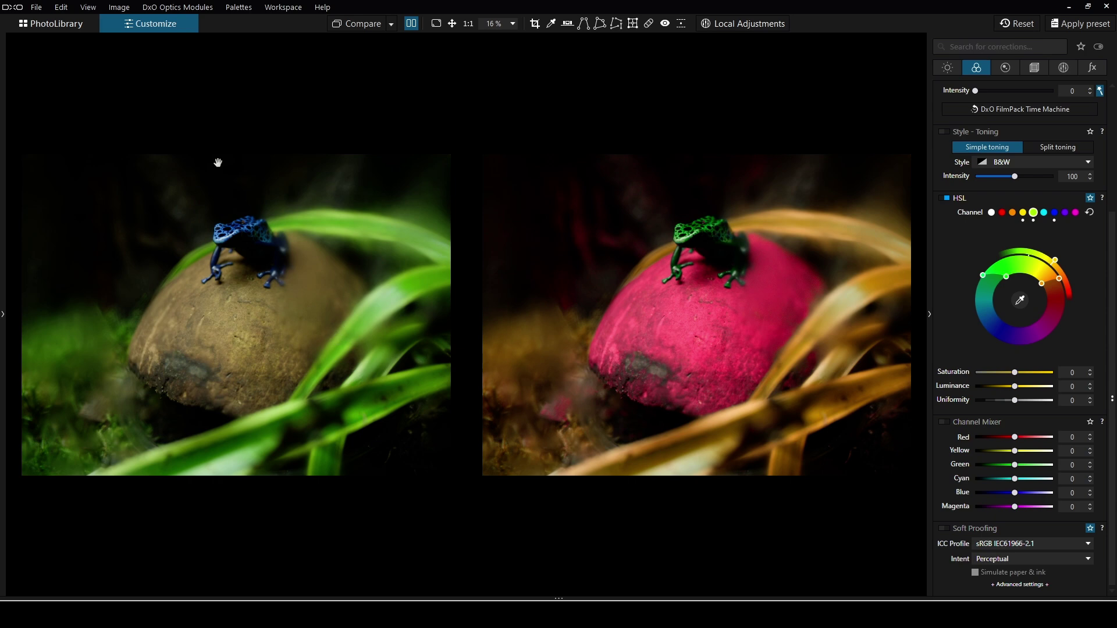
# Step: Open the edited dog photo from the photo library to review its before and after versions, and return to the library
pyautogui.click(76, 26)
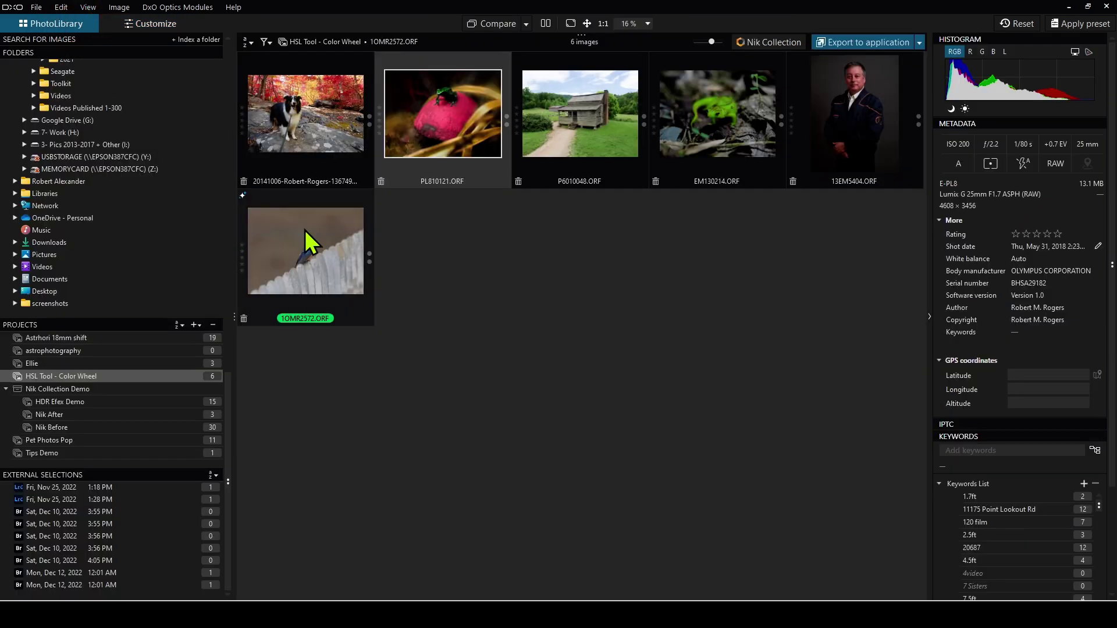
pyautogui.doubleClick(296, 131)
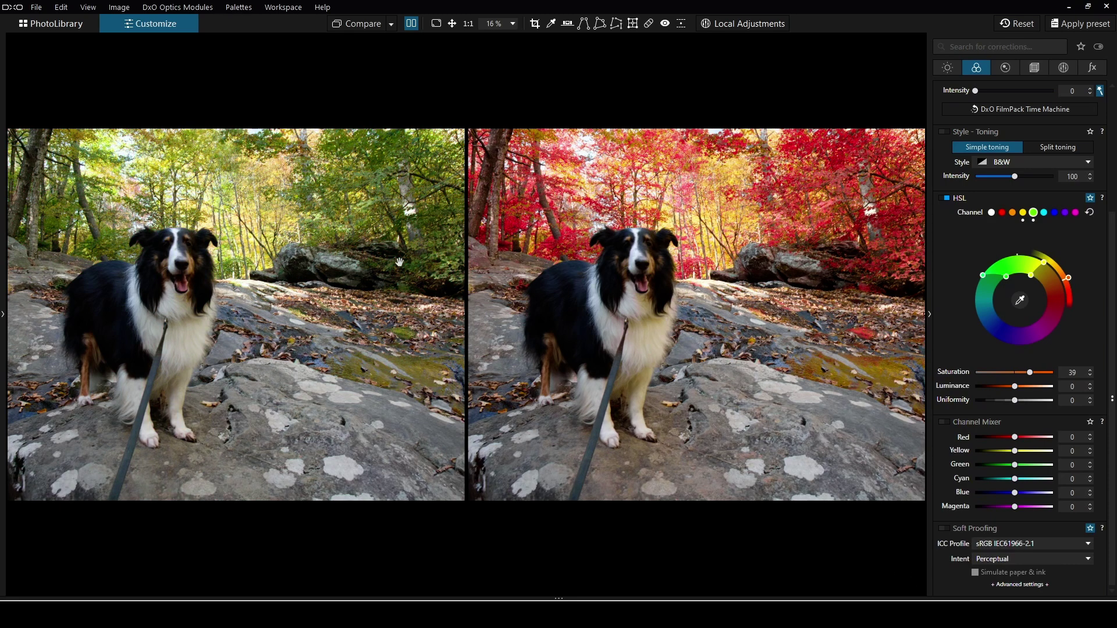
pyautogui.click(58, 23)
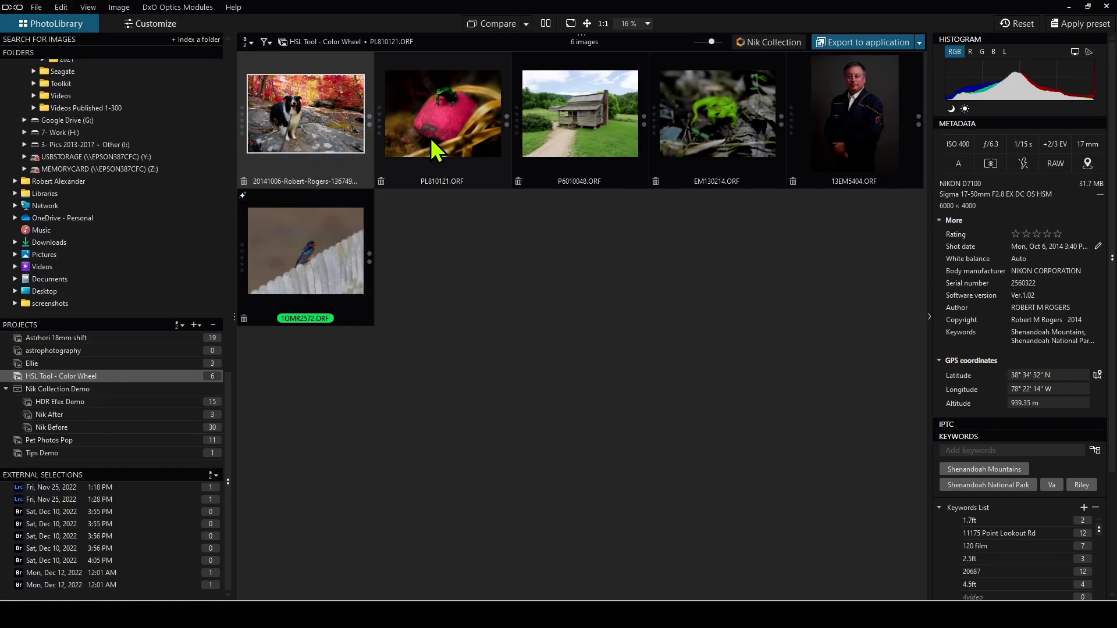
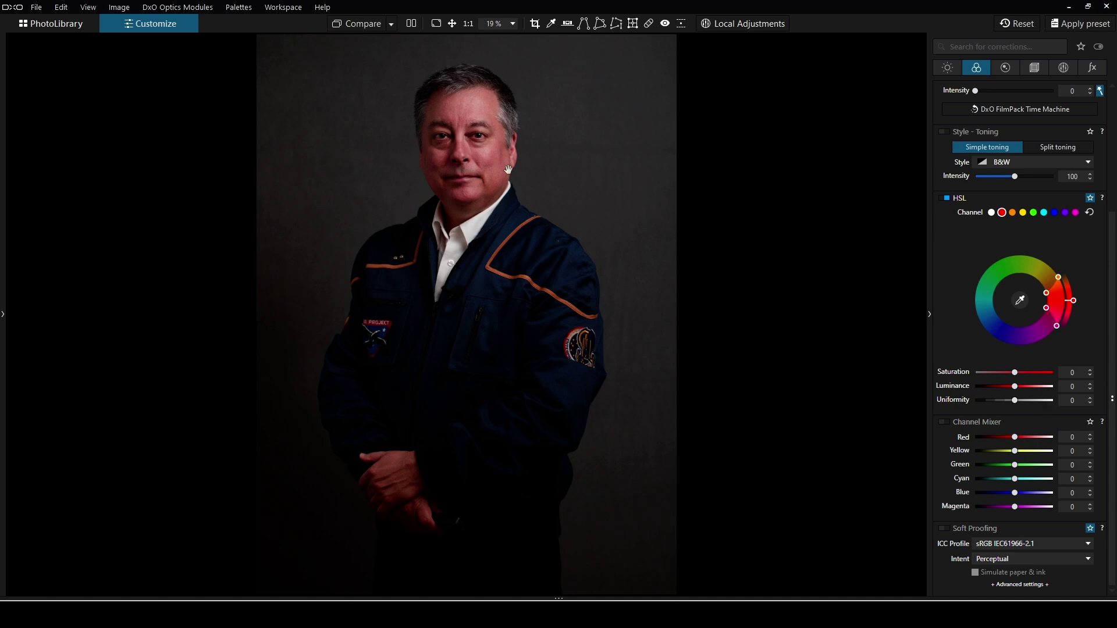
# Step: Sample the reddish skin on the portrait's cheek with the HSL picker and shift the red channel's hue slightly toward orange
pyautogui.scroll(5, 499, 129)
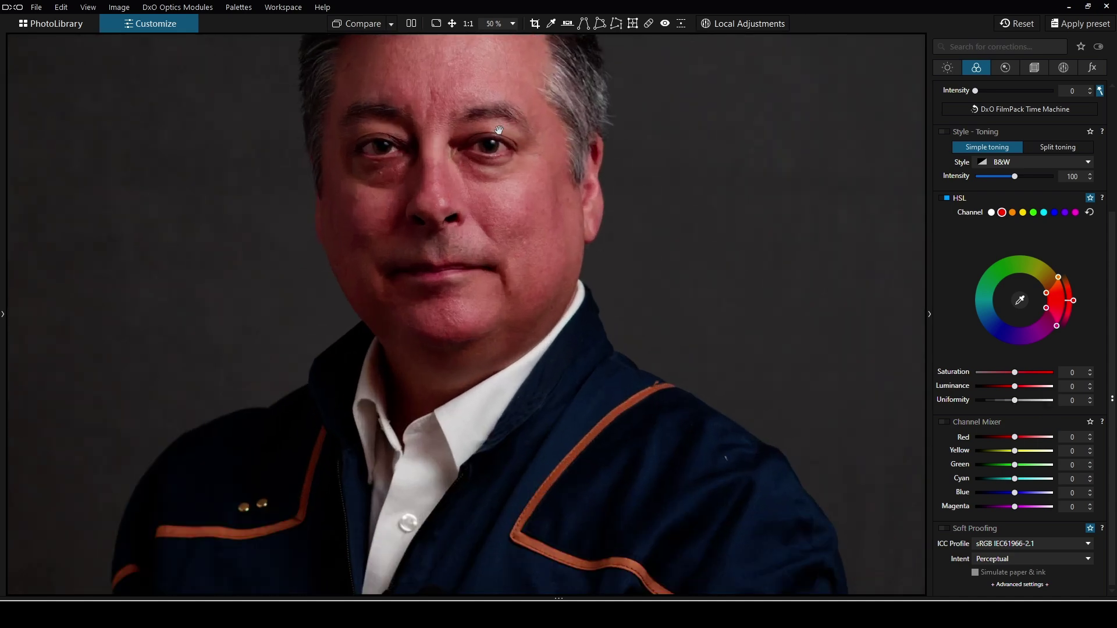
pyautogui.scroll(1, 531, 192)
pyautogui.moveTo(531, 192); pyautogui.dragTo(516, 257)
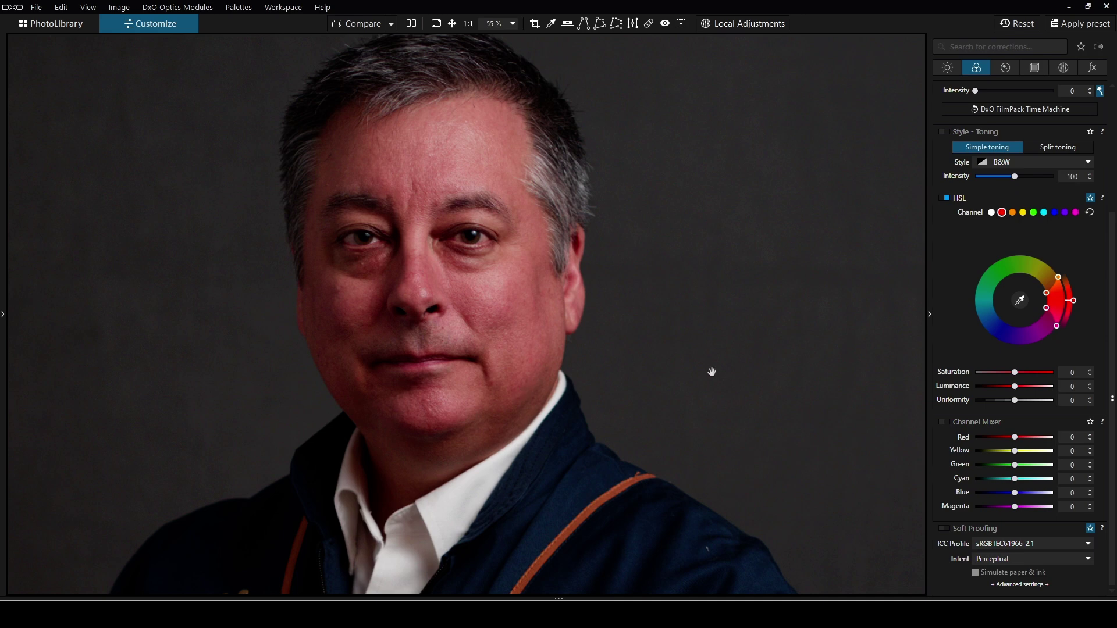
pyautogui.click(1018, 301)
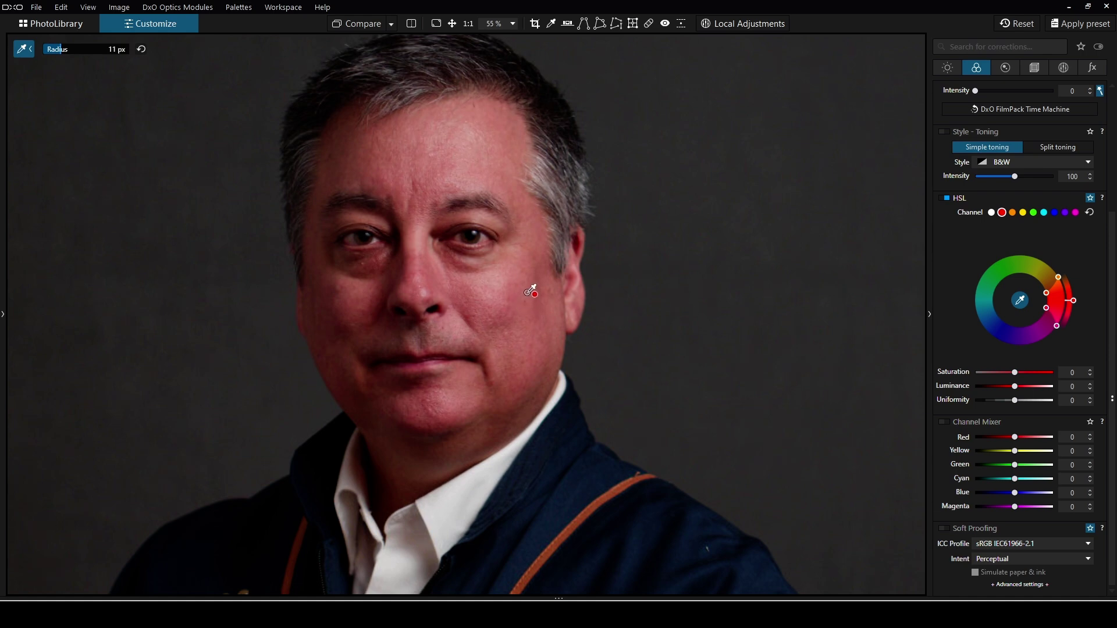
pyautogui.click(511, 310)
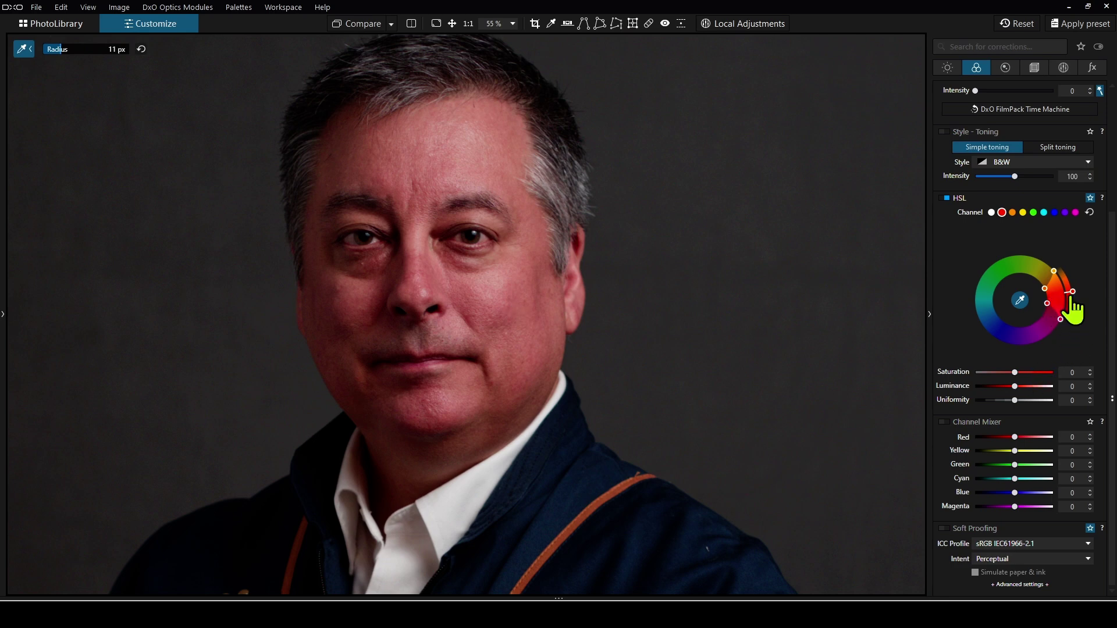
pyautogui.moveTo(1072, 292); pyautogui.dragTo(1070, 286)
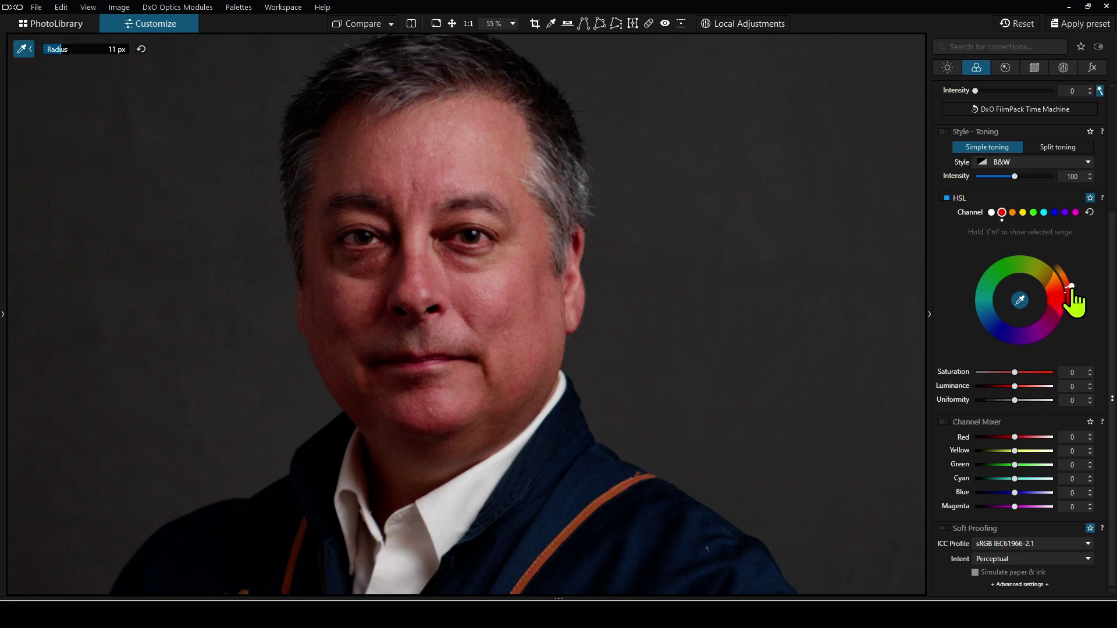
pyautogui.moveTo(1071, 286); pyautogui.dragTo(1071, 286)
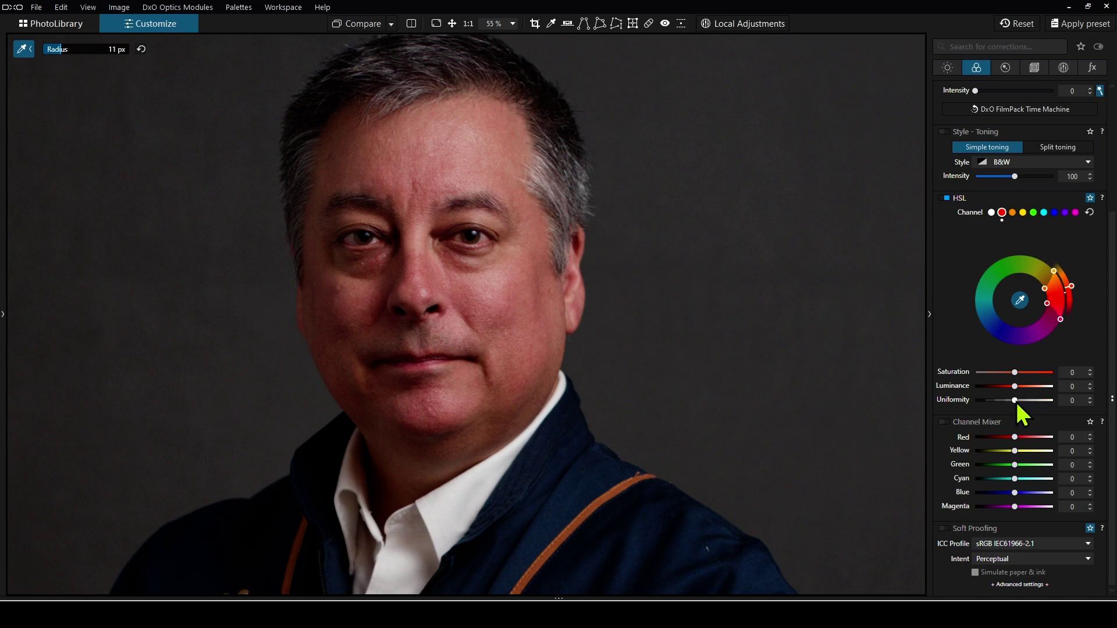
# Step: Try high and low uniformity values on the red channel for the skin tones, and reset the uniformity to 0
pyautogui.moveTo(1017, 401); pyautogui.dragTo(1057, 406)
pyautogui.moveTo(1052, 402); pyautogui.dragTo(987, 411)
pyautogui.doubleClick(977, 400)
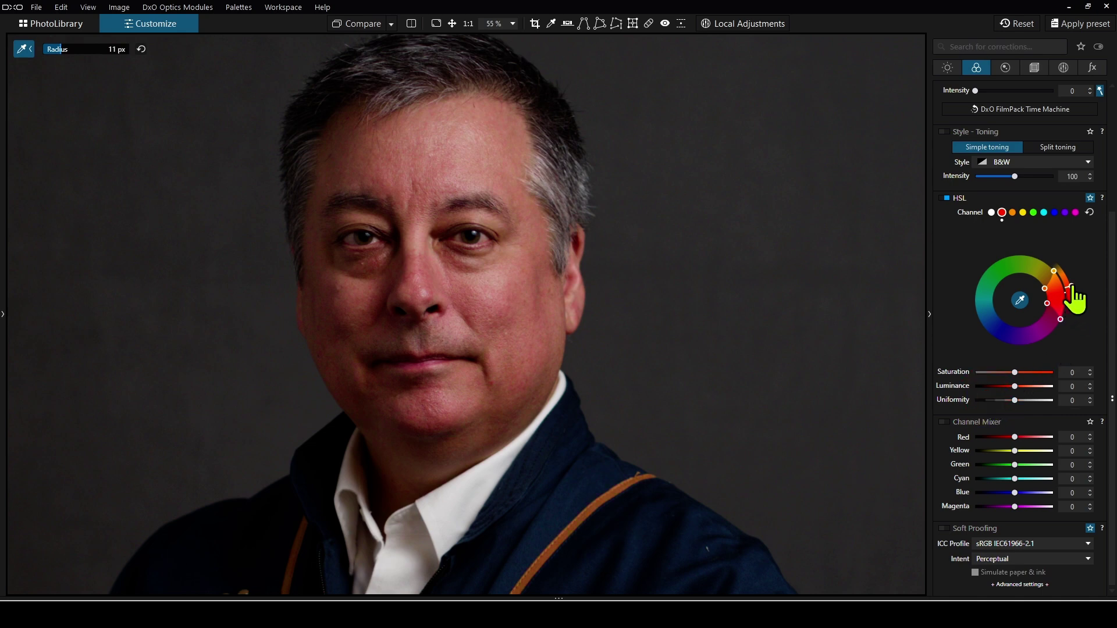
# Step: Shift the red channel's hue to green to recolor the skin, test negative uniformity, and set the uniformity to 100
pyautogui.moveTo(1071, 288); pyautogui.dragTo(1028, 269)
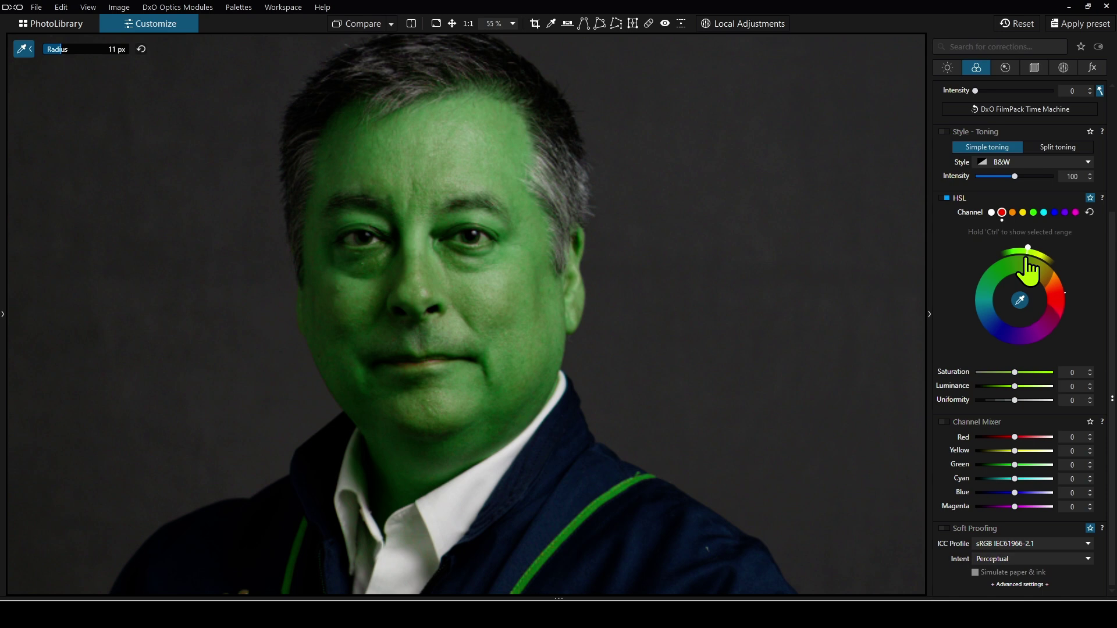
pyautogui.moveTo(1029, 269); pyautogui.dragTo(1023, 266)
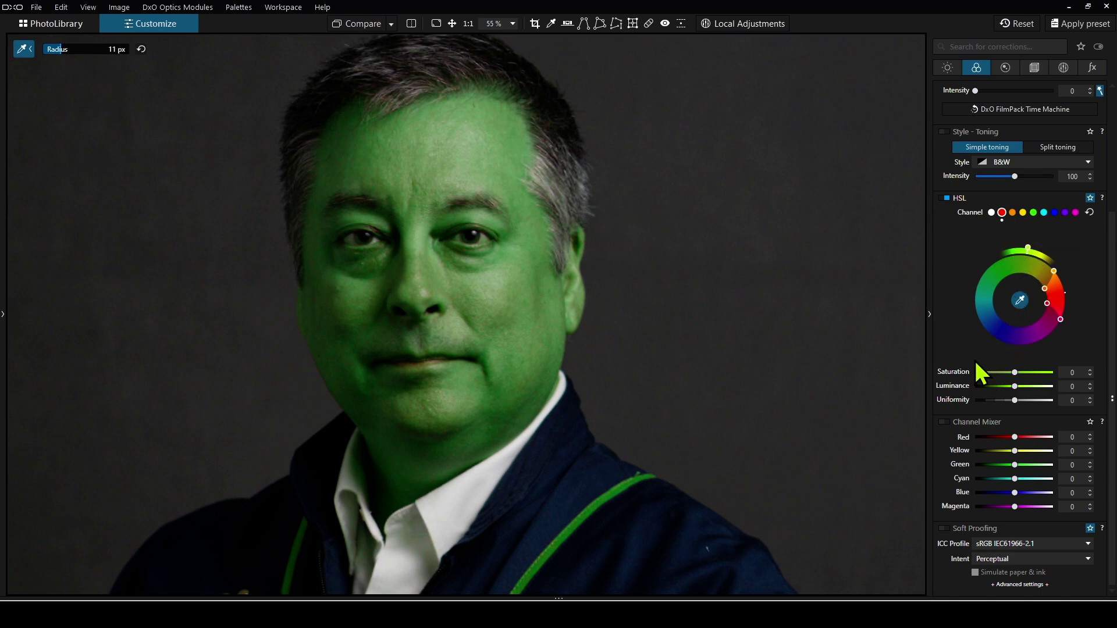
pyautogui.scroll(1, 427, 360)
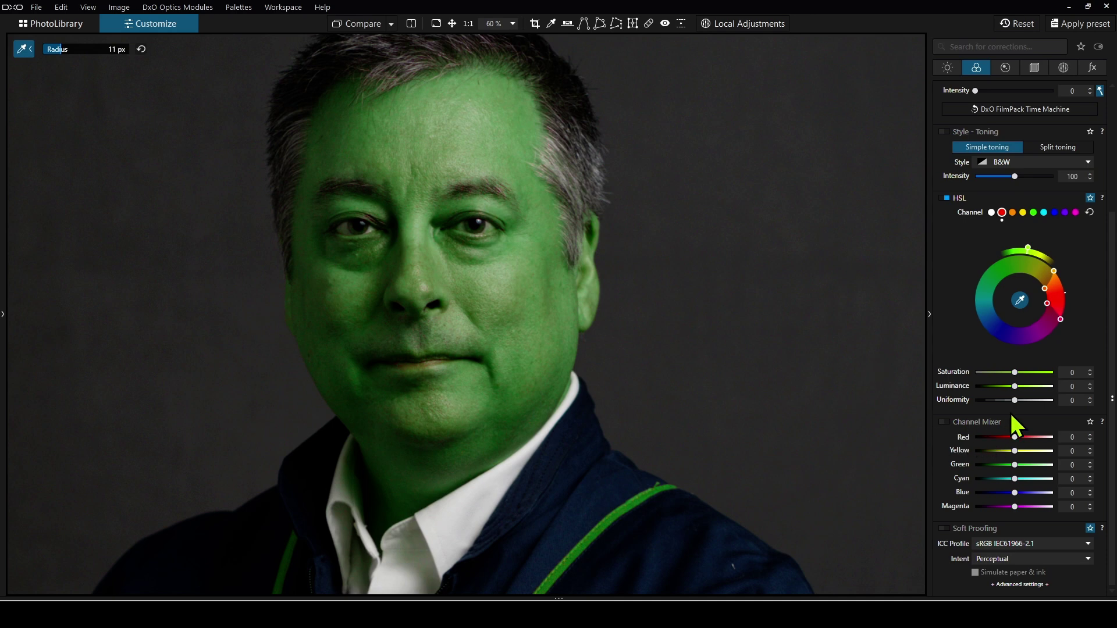
pyautogui.moveTo(1017, 402); pyautogui.dragTo(1036, 402)
pyautogui.moveTo(1052, 401); pyautogui.dragTo(973, 402)
pyautogui.moveTo(1052, 400); pyautogui.dragTo(921, 400)
pyautogui.scroll(-3, 638, 278)
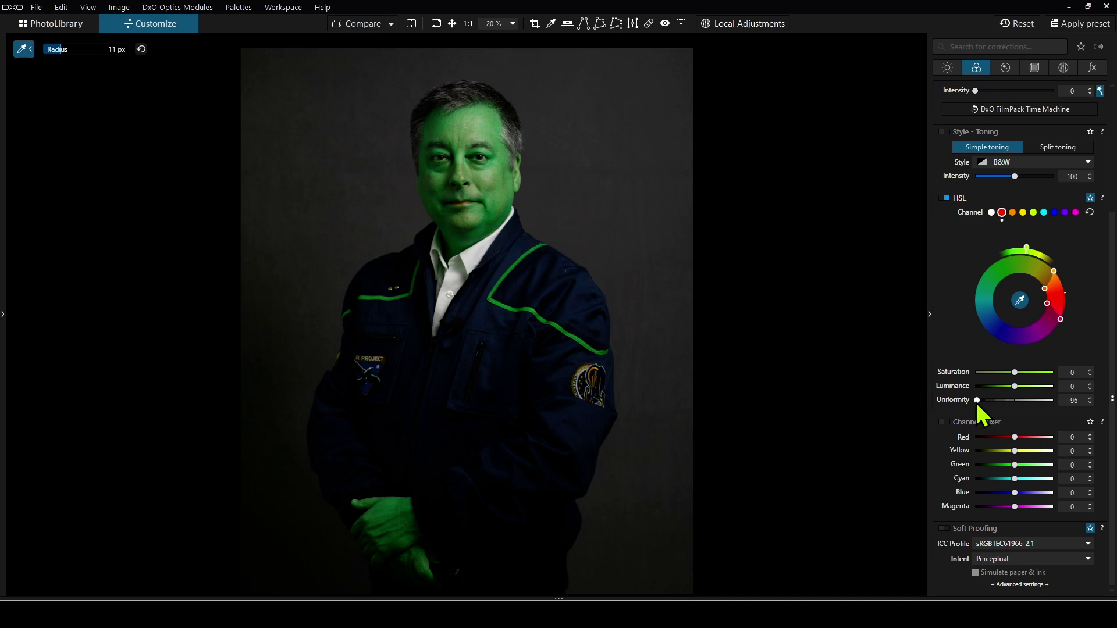
pyautogui.moveTo(977, 402); pyautogui.dragTo(1057, 403)
# Step: Sample the jacket trim, switch to the orange channel, shift its hue toward red and raise its saturation slightly
pyautogui.scroll(5, 508, 260)
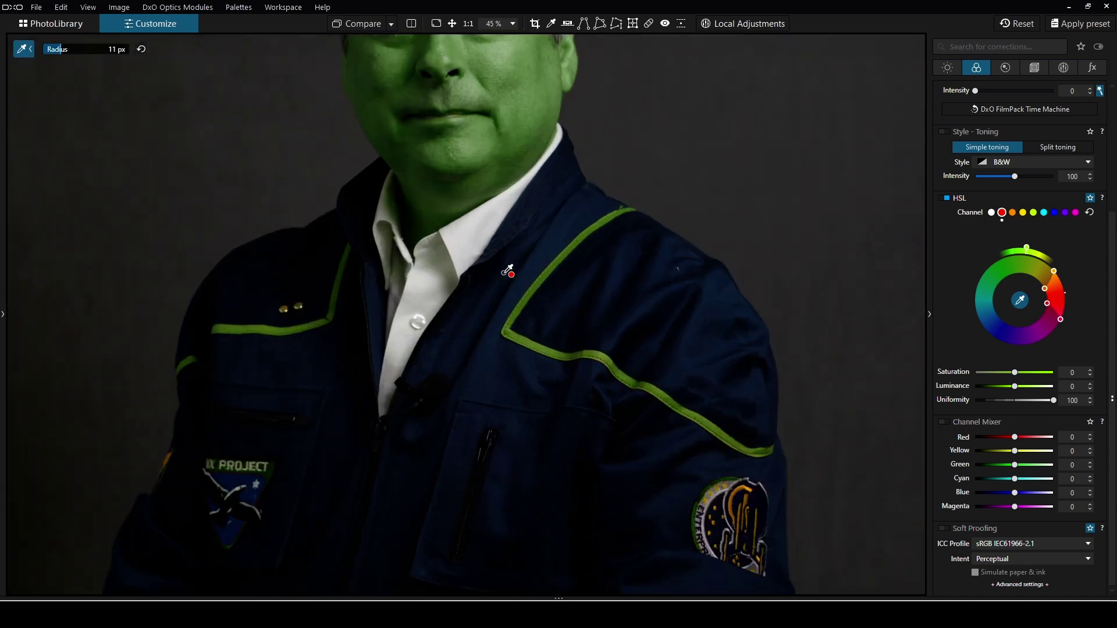
pyautogui.scroll(1, 508, 271)
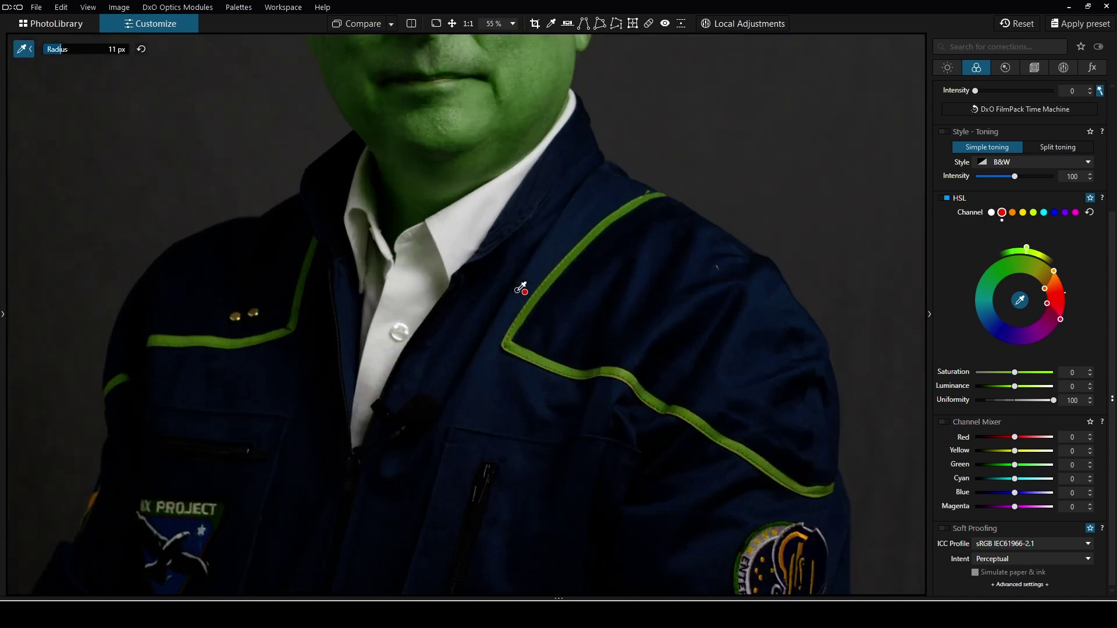
pyautogui.click(571, 260)
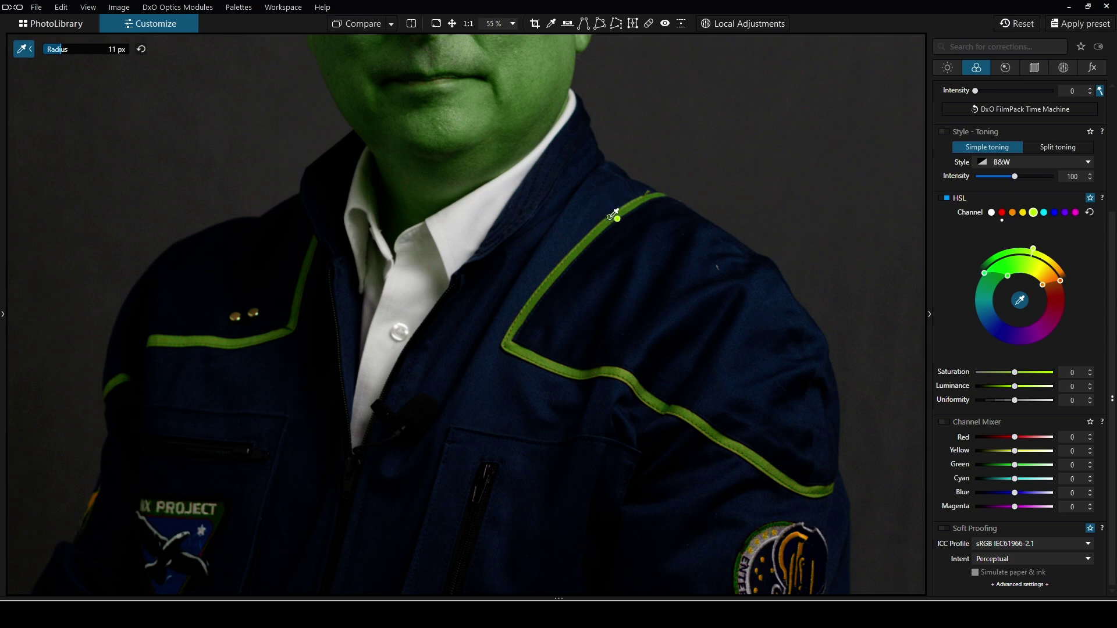
pyautogui.click(1012, 213)
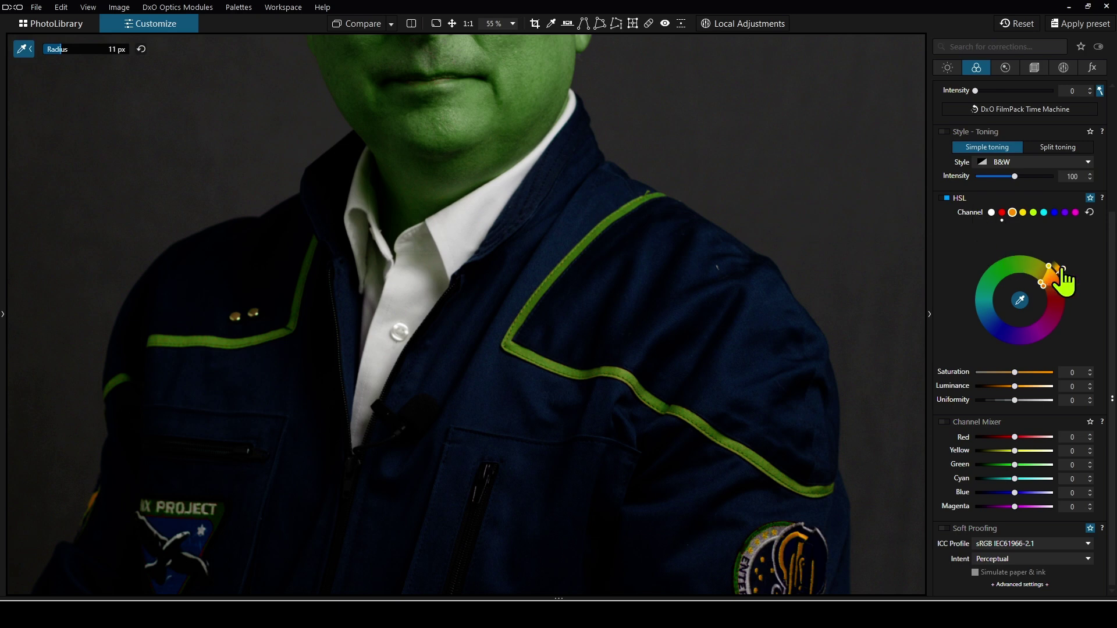
pyautogui.moveTo(1062, 269); pyautogui.dragTo(1056, 263)
pyautogui.moveTo(1062, 268); pyautogui.dragTo(1071, 284)
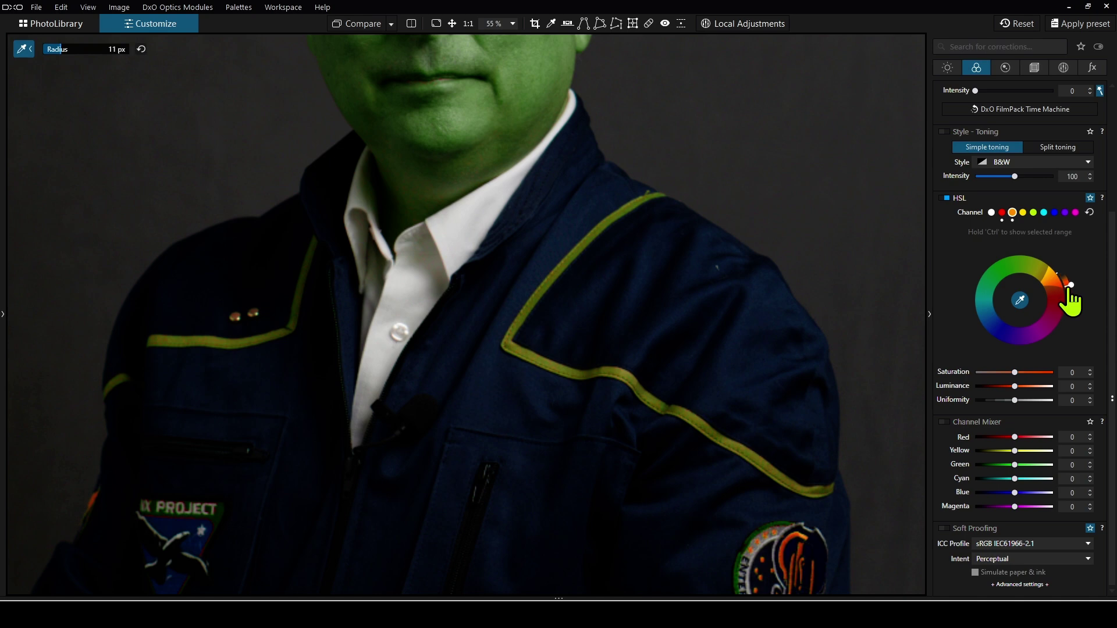
pyautogui.moveTo(1071, 284); pyautogui.dragTo(1072, 288)
pyautogui.moveTo(1016, 372); pyautogui.dragTo(1027, 375)
# Step: Sample the blue jacket and shift the blue channel's hue to red, with saturation 48, luminance 20 and uniformity 78
pyautogui.click(1053, 214)
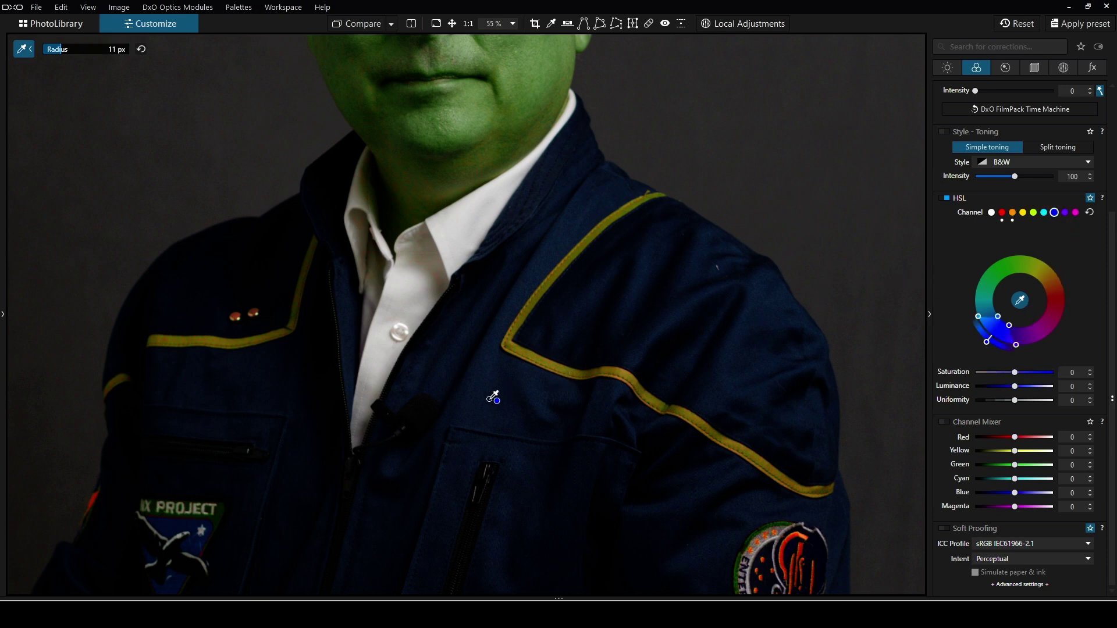
pyautogui.click(408, 490)
pyautogui.moveTo(1020, 373); pyautogui.dragTo(1066, 294)
pyautogui.moveTo(1043, 373)
pyautogui.mouseDown()
pyautogui.moveTo(1022, 386)
pyautogui.moveTo(1033, 373)
pyautogui.mouseUp()
pyautogui.scroll(-5, 655, 424)
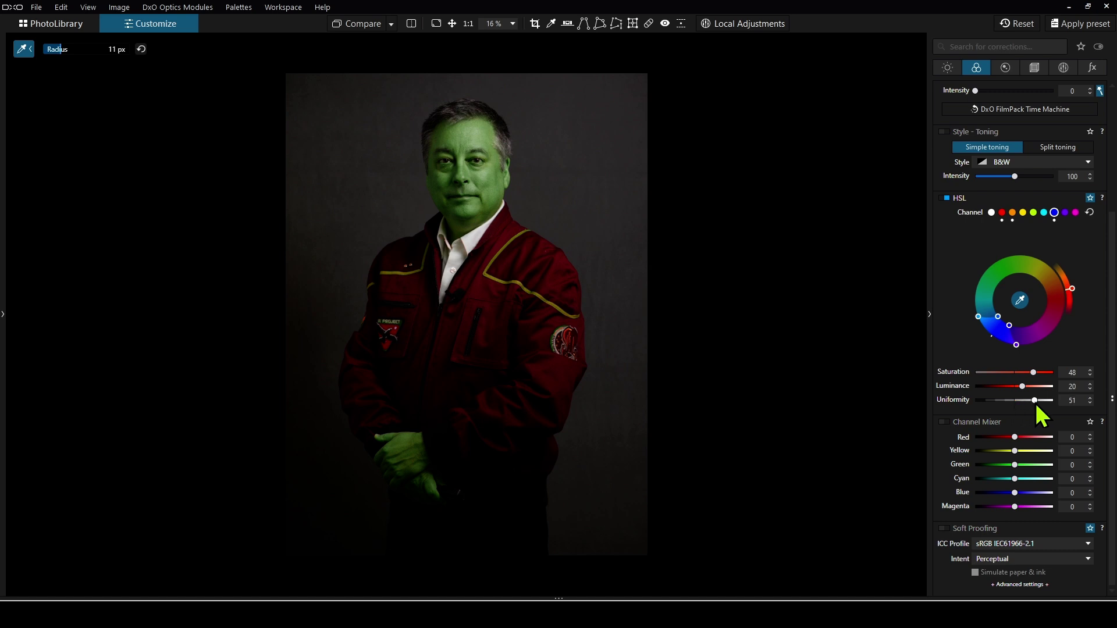
pyautogui.moveTo(1035, 402); pyautogui.dragTo(1046, 404)
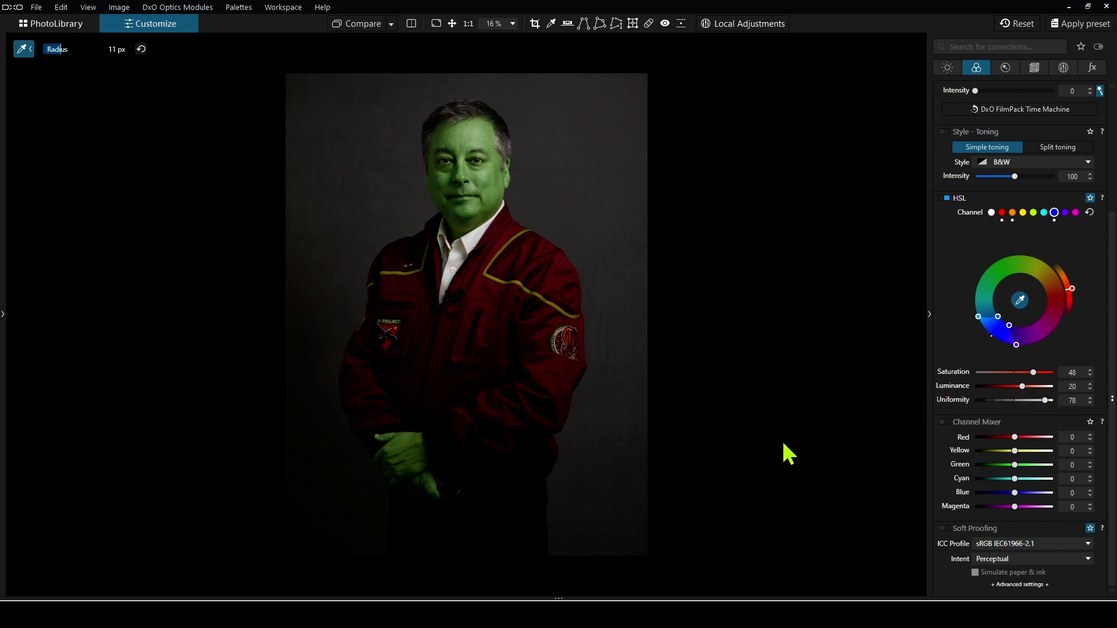